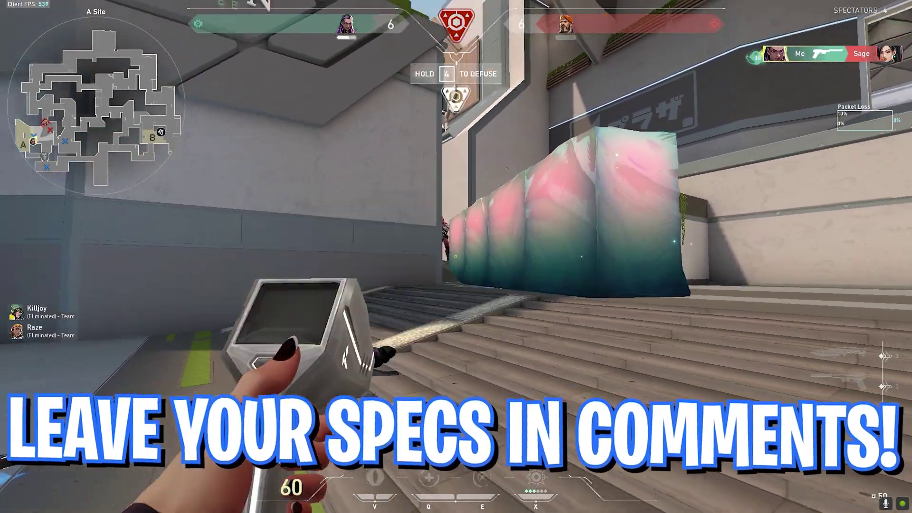
Swap from the spike to the Ghost pistol with the secondary-weapon key 2.
key("2")
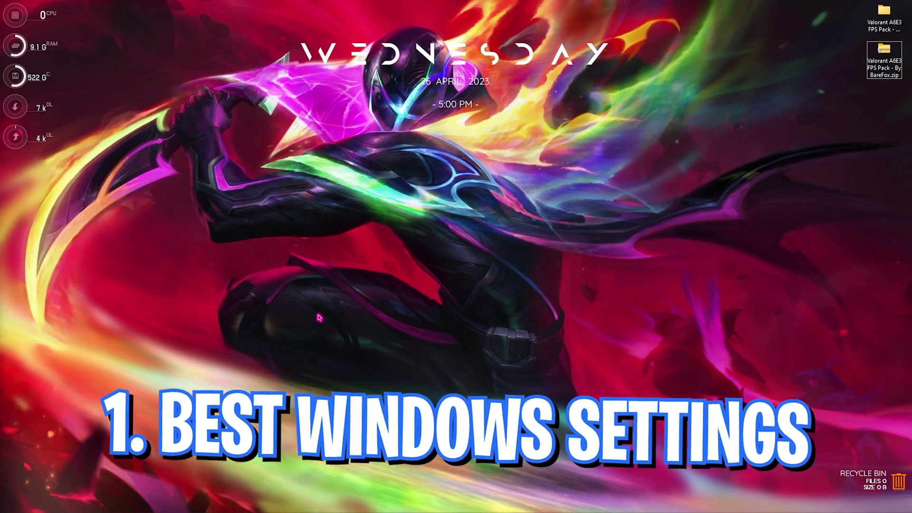
Launch Windows Settings from a Start search for 'settings'.
key("super")
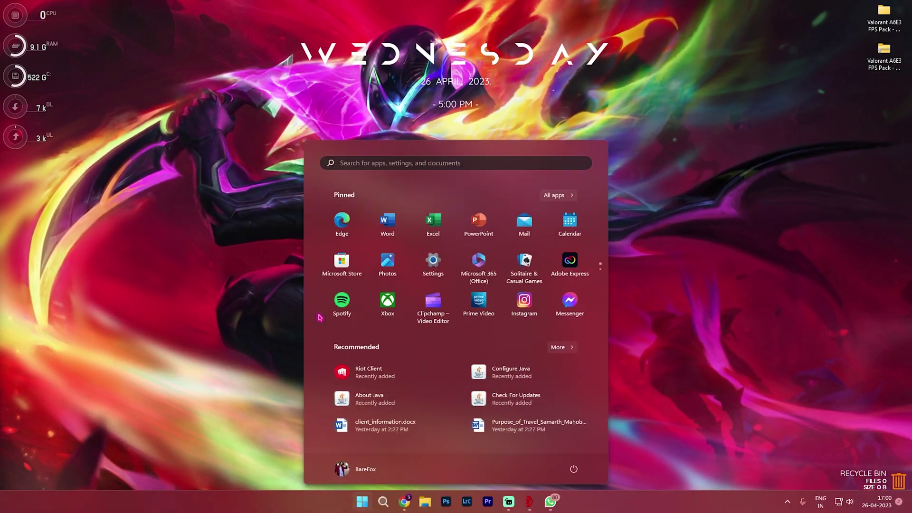
type("settings")
key("Return")
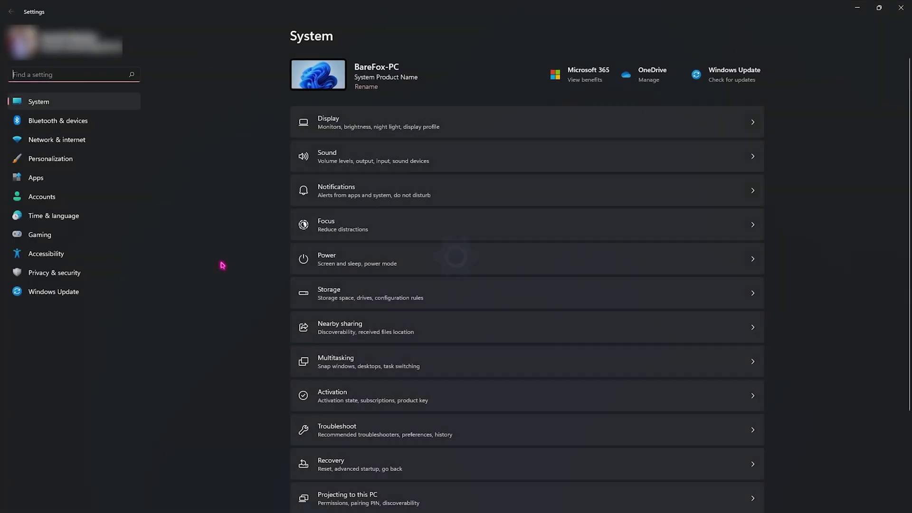
Check that Gaming > Game Mode is on, then go to the related Graphics page.
left_click(52, 239)
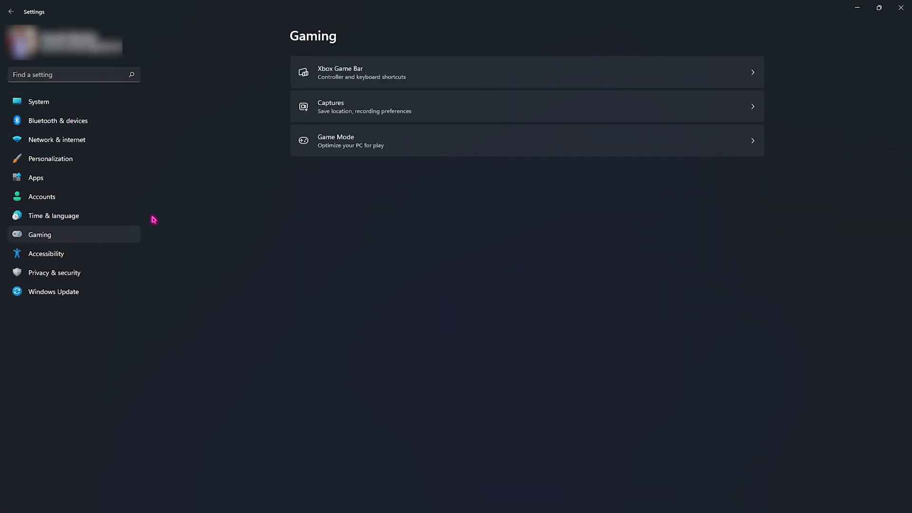
left_click(333, 138)
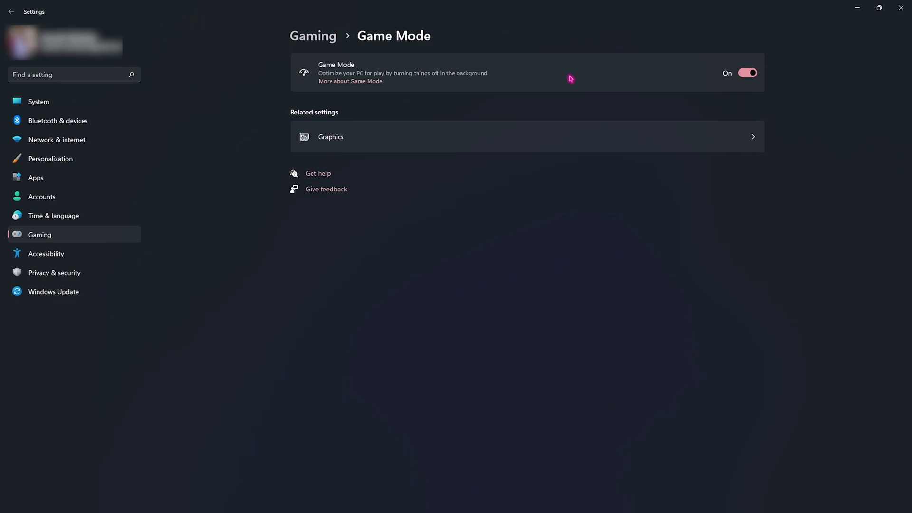
left_click(331, 141)
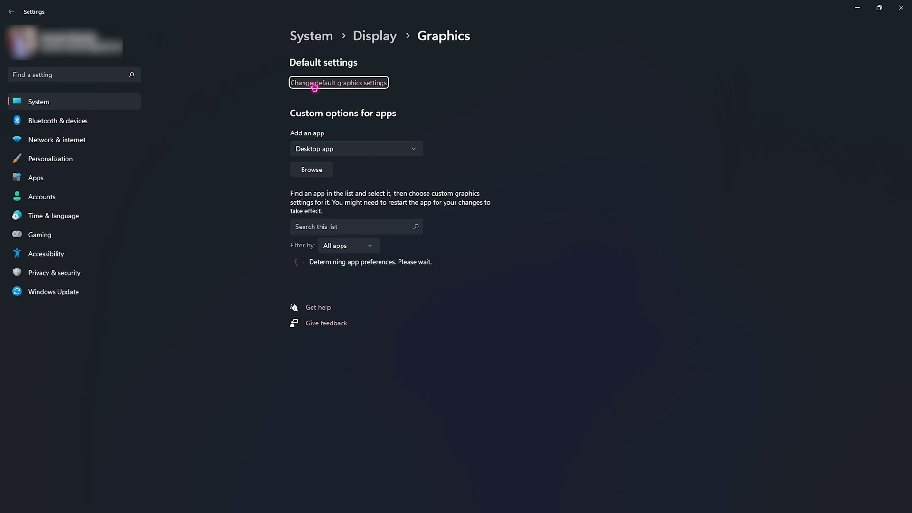
left_click(340, 85)
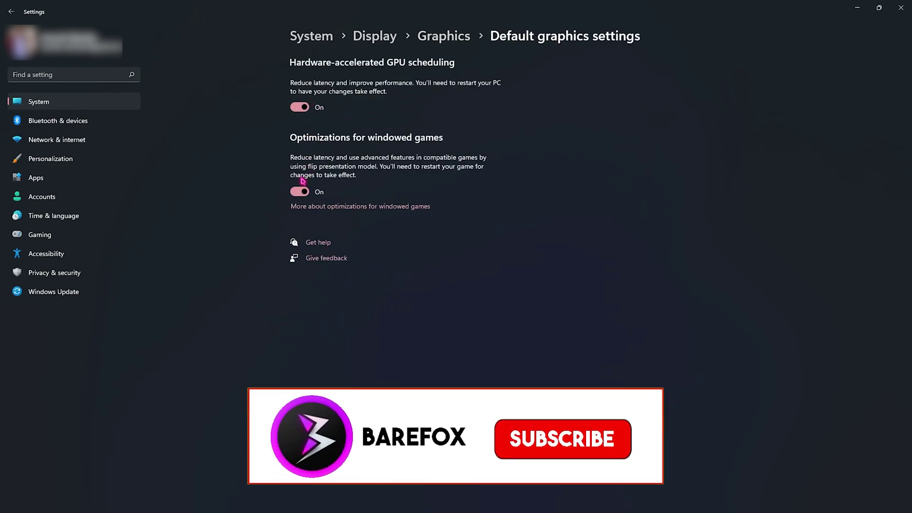
left_click(443, 44)
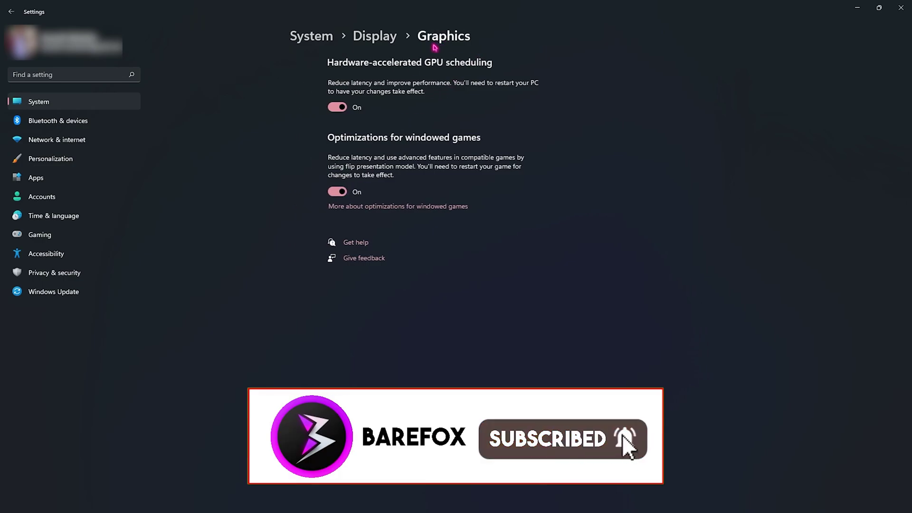
scroll(360, 304, "down", 7)
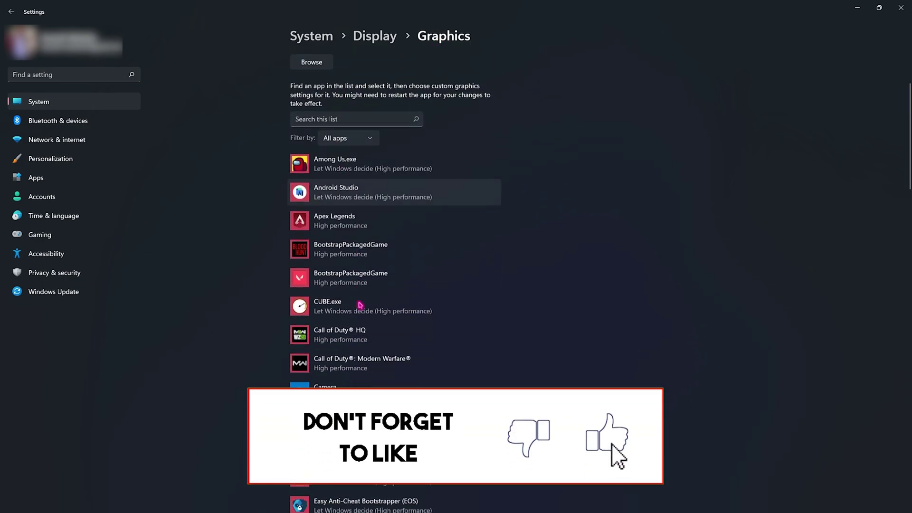
scroll(374, 277, "down", 3)
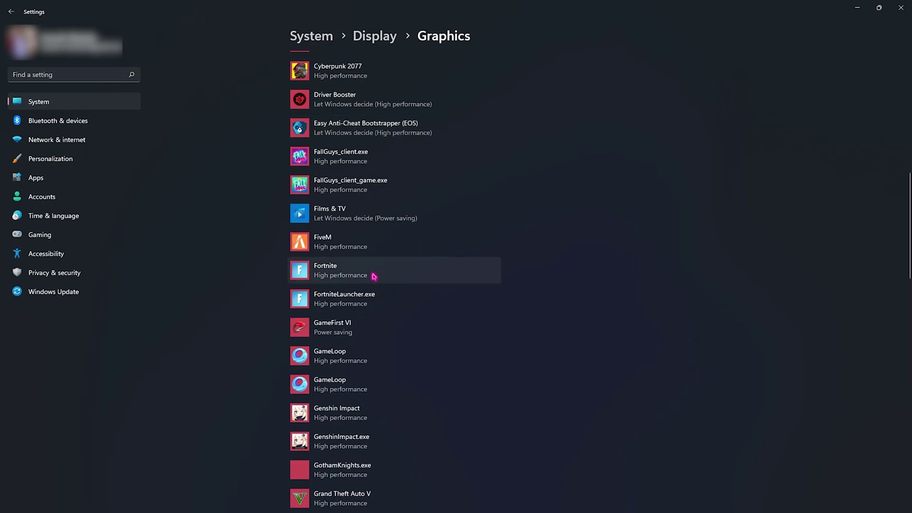
scroll(374, 276, "up", 10)
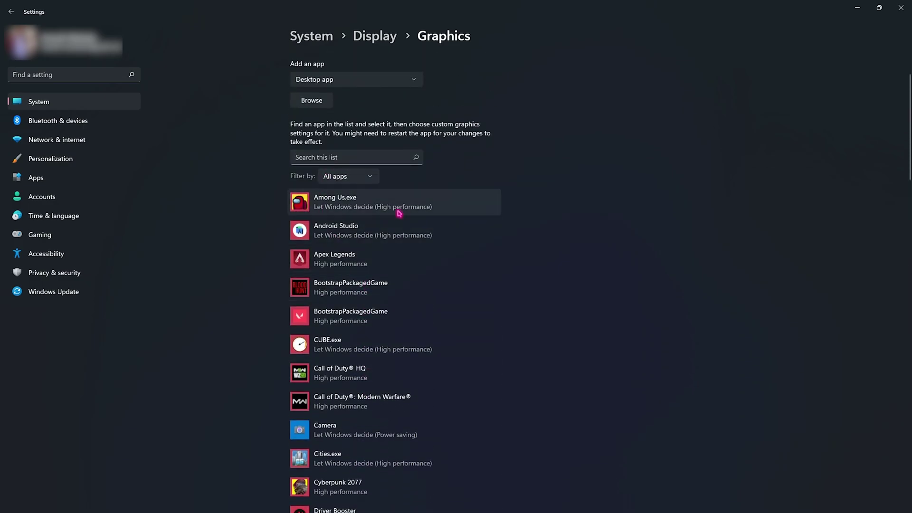
scroll(344, 257, "down", 10)
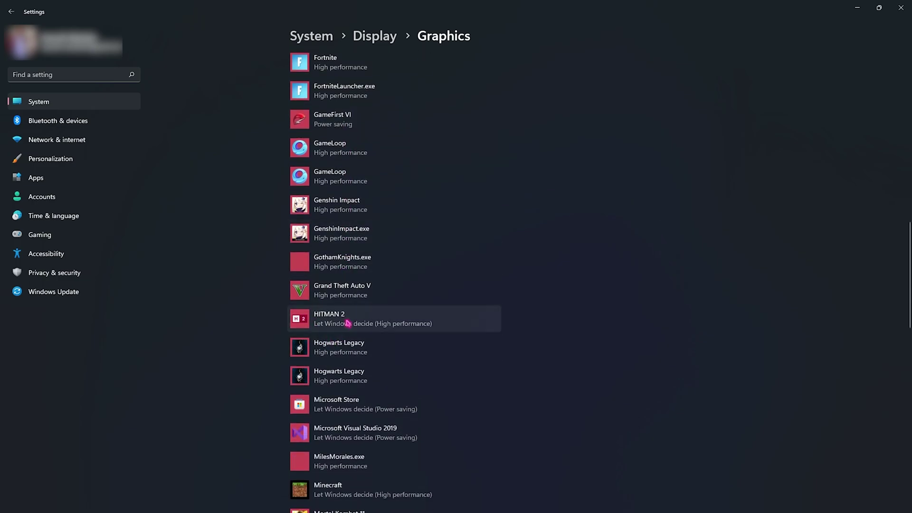
scroll(348, 322, "up", 10)
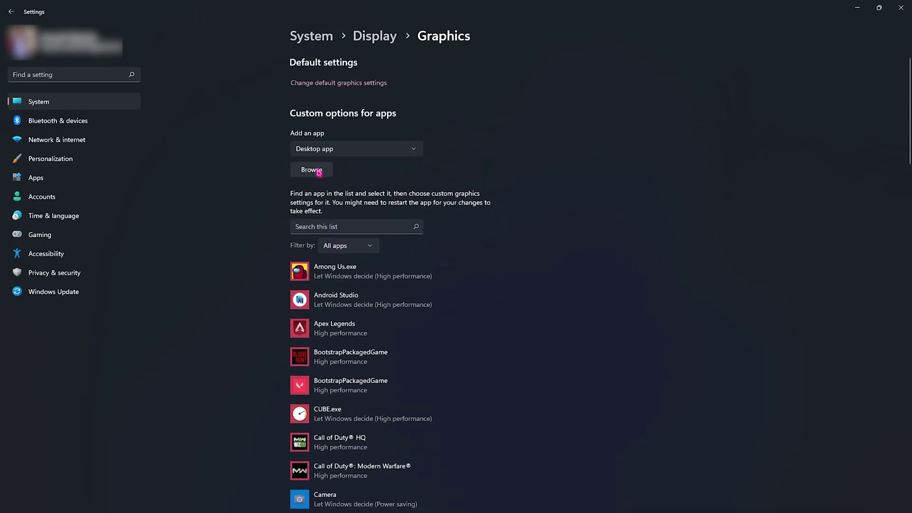
Add C:\Riot Games\VALORANT\live\VALORANT.exe to the per-app graphics list.
left_click(313, 170)
scroll(53, 117, "down", 1)
left_click(48, 139)
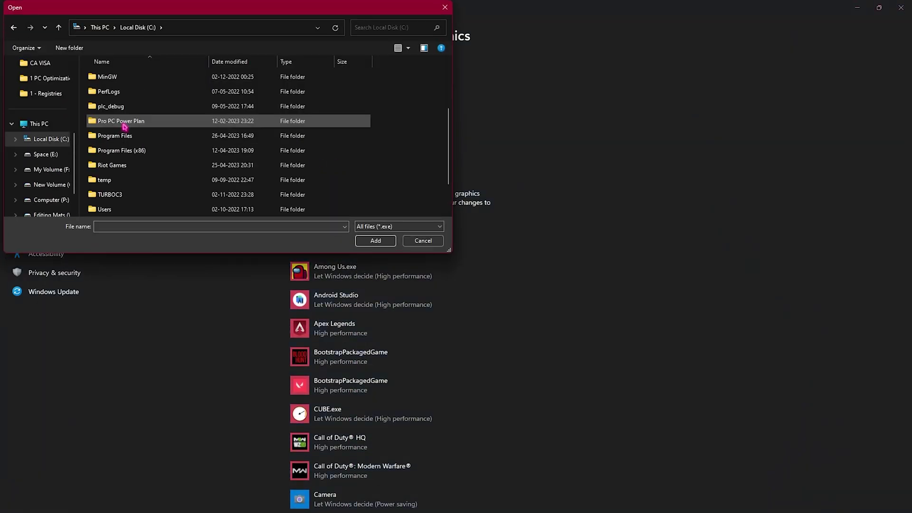
double_click(127, 166)
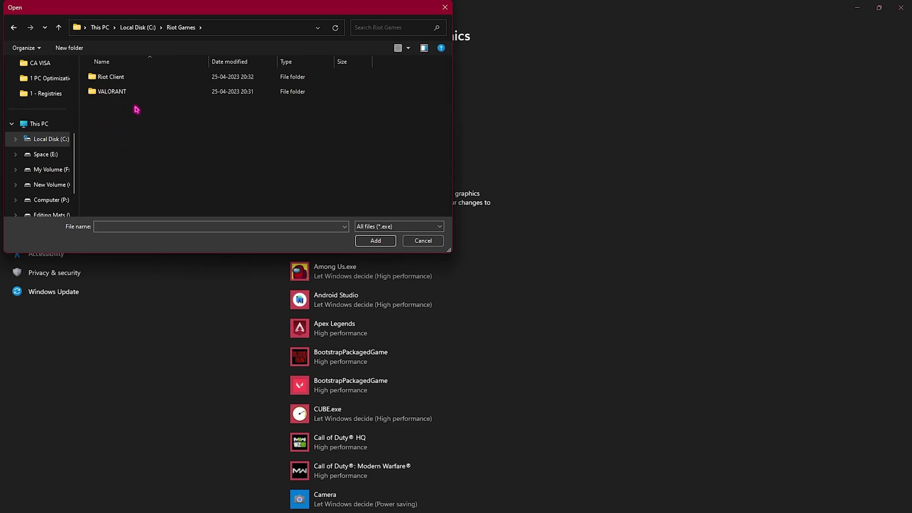
double_click(132, 90)
double_click(131, 80)
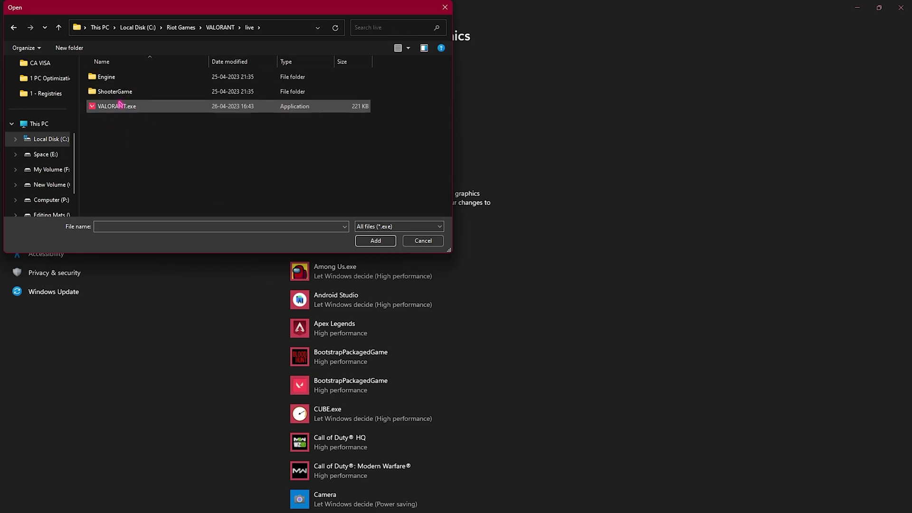
left_click(120, 105)
left_click(383, 243)
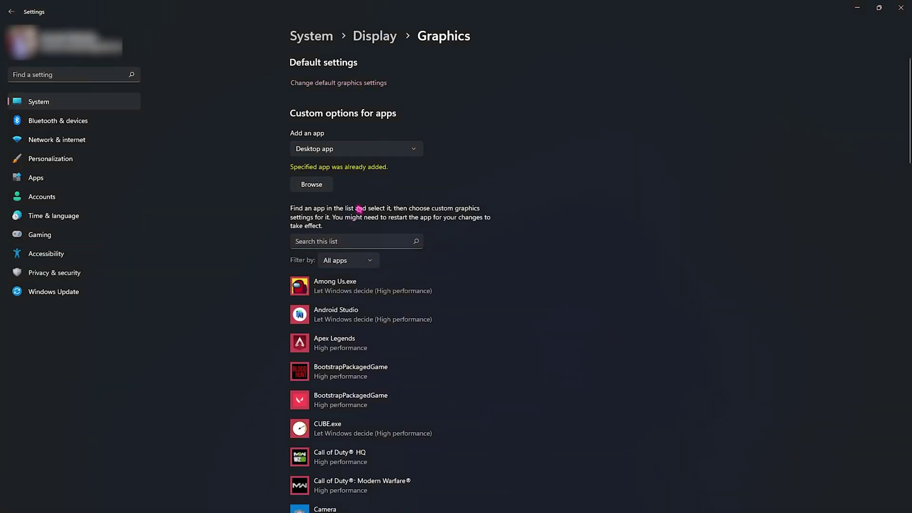
Add VALORANT-Win64-Shipping.exe from ShooterGame\Binaries\Win64 to the graphics list.
left_click(317, 187)
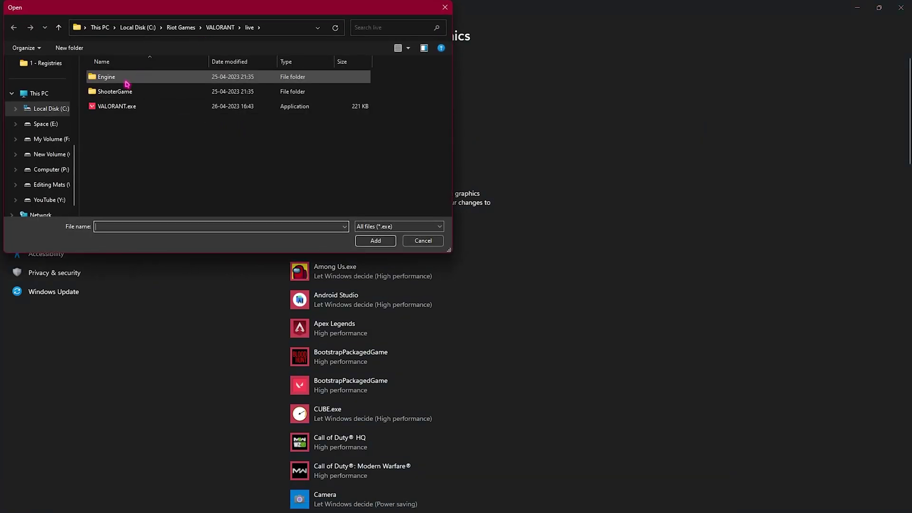
double_click(134, 91)
double_click(119, 77)
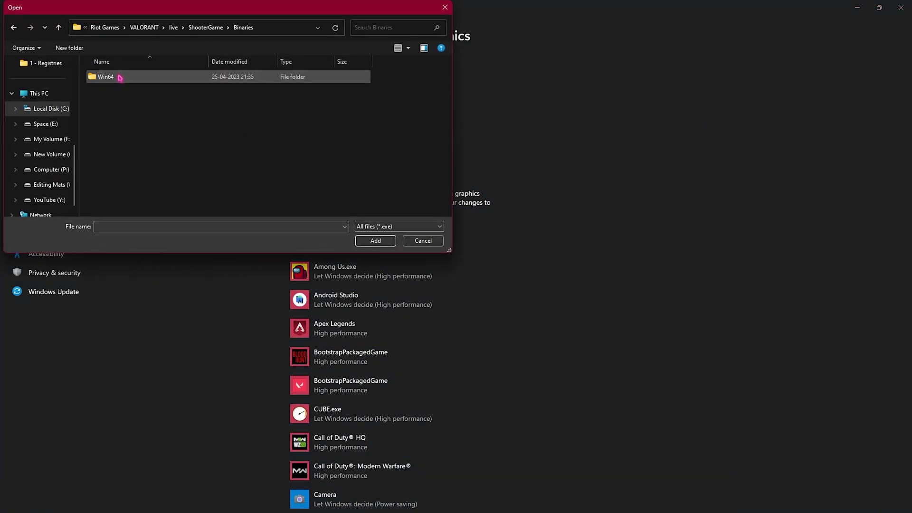
double_click(126, 78)
left_click(190, 81)
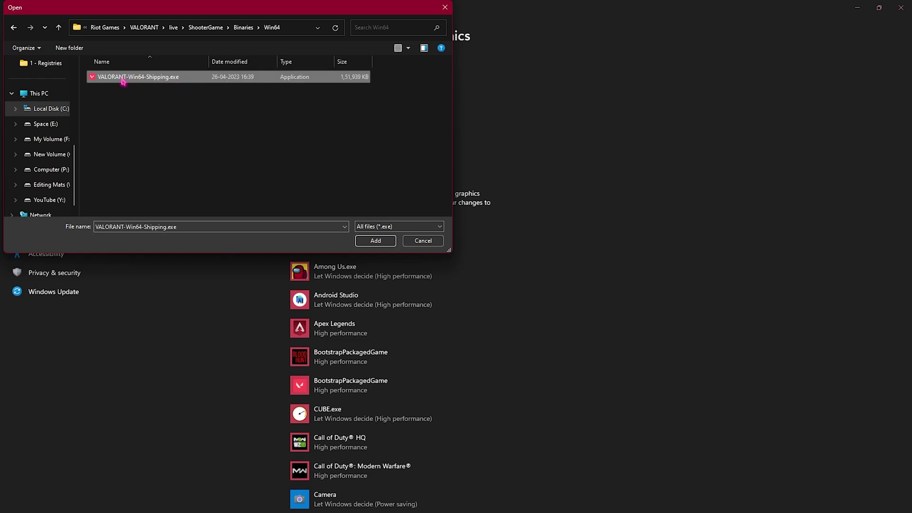
left_click(376, 240)
Add RiotClientServices.exe from the Riot Client folder to the graphics list.
left_click(311, 184)
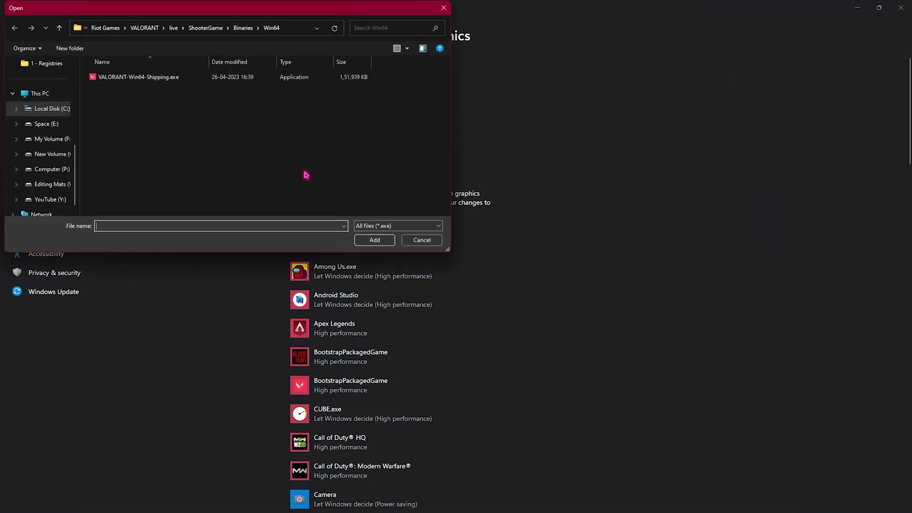
left_click(144, 27)
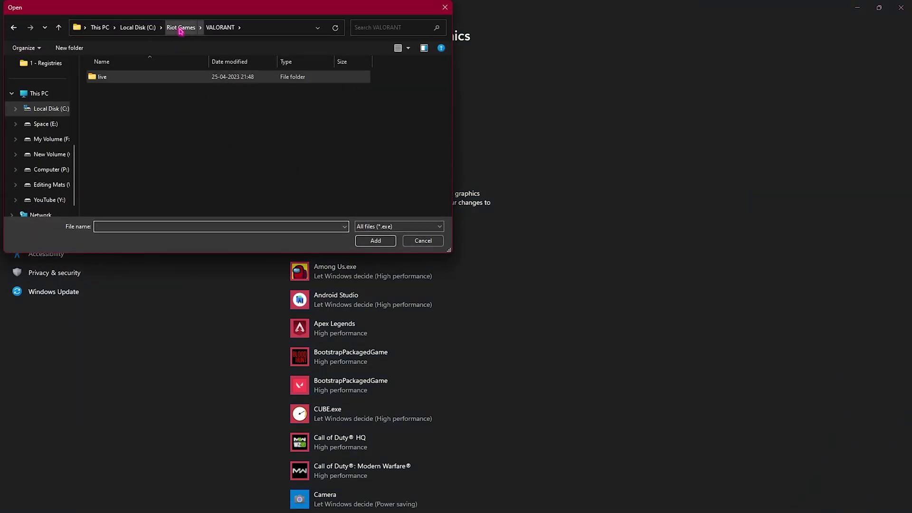
left_click(181, 27)
double_click(113, 80)
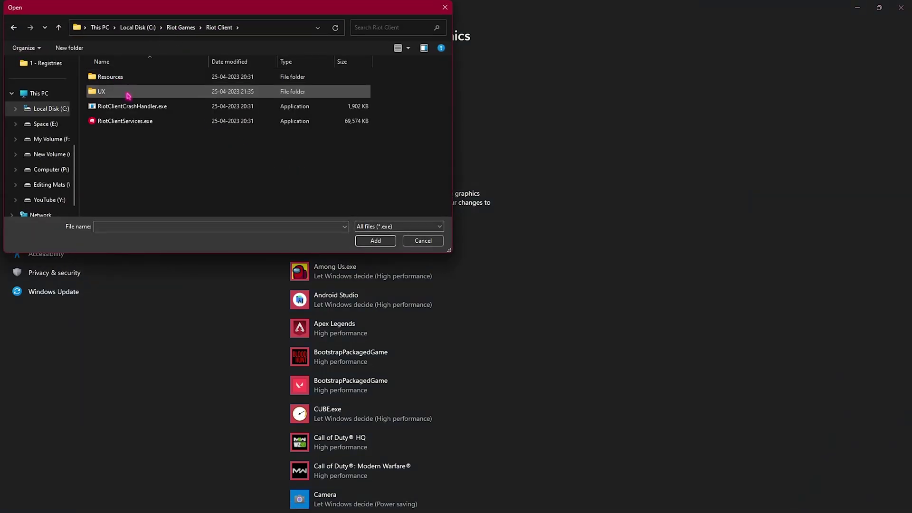
left_click(131, 122)
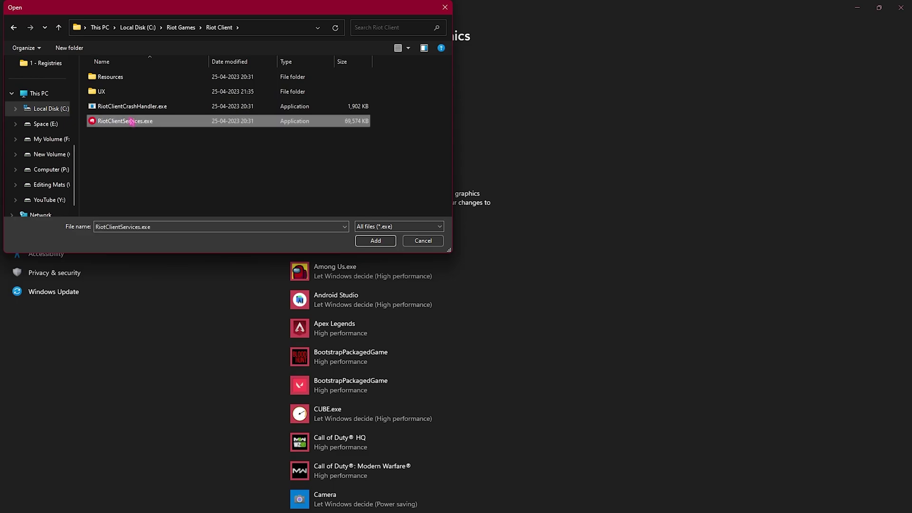
left_click(378, 241)
Save VALORANT-Win64-Shipping.exe's graphics preference as High performance (NVIDIA GeForce RTX 2070 SUPER).
scroll(367, 342, "down", 15)
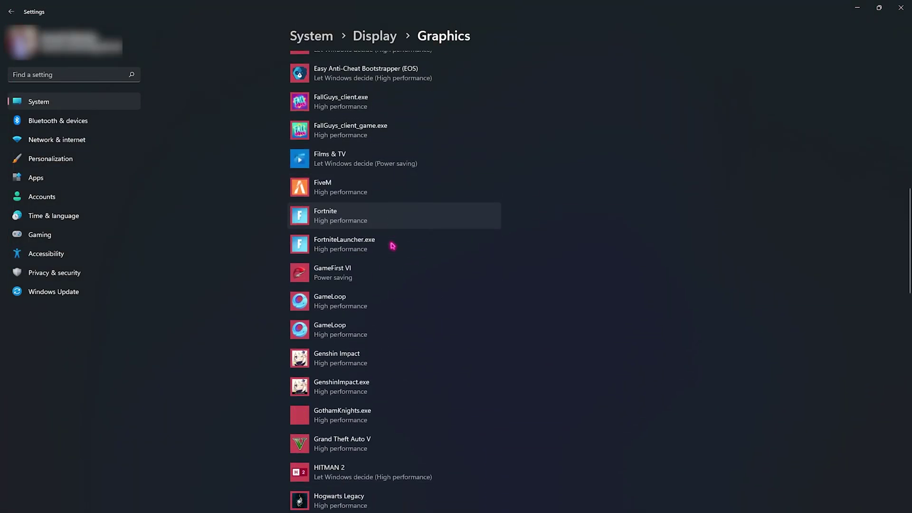
scroll(389, 262, "down", 8)
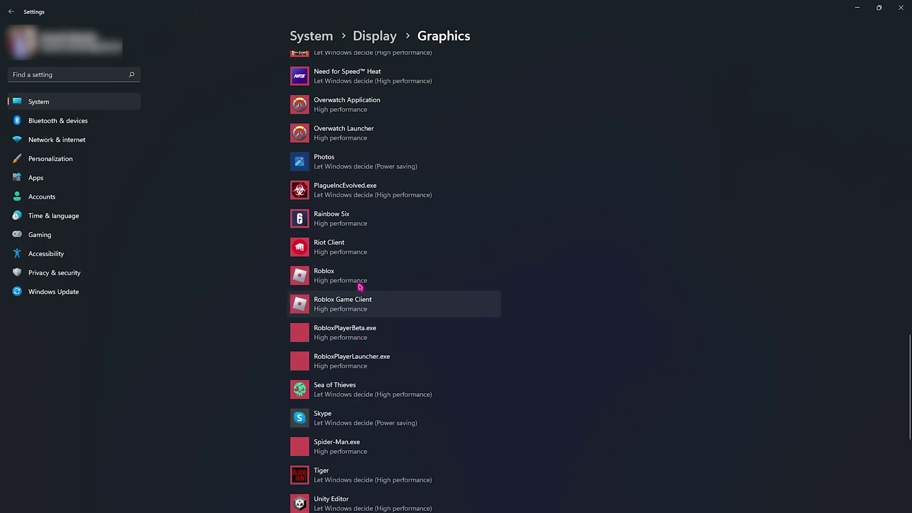
scroll(368, 308, "down", 3)
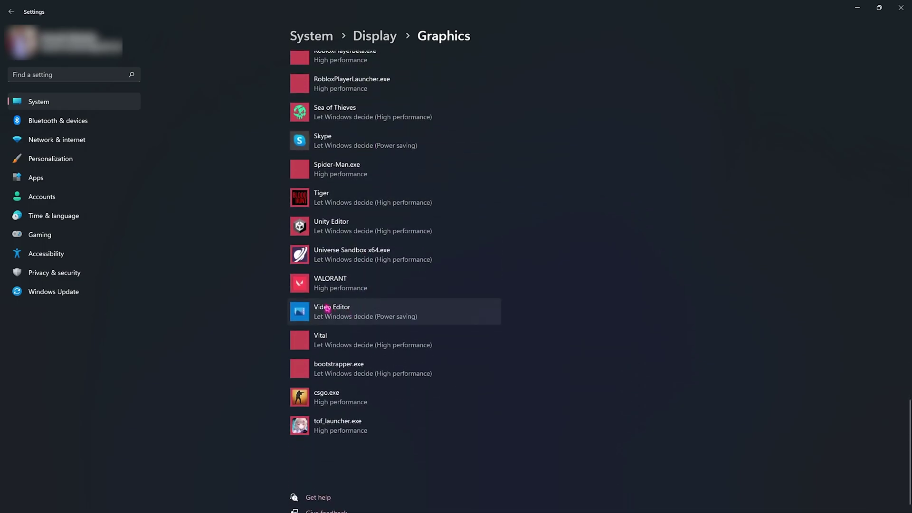
left_click(347, 288)
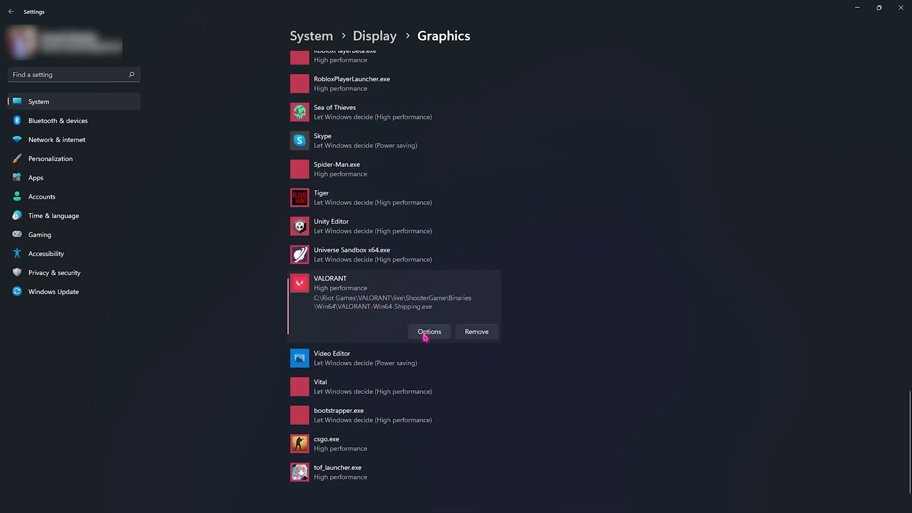
left_click(425, 332)
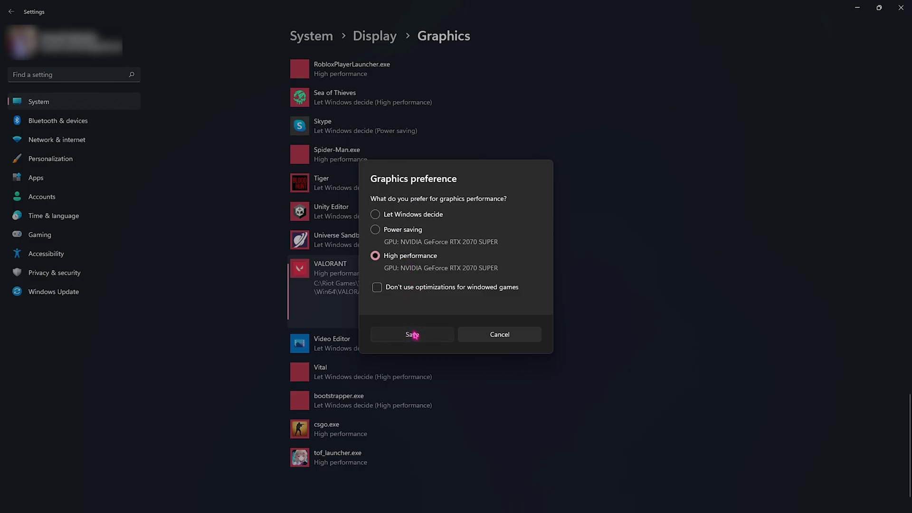
left_click(413, 335)
scroll(384, 273, "down", 2)
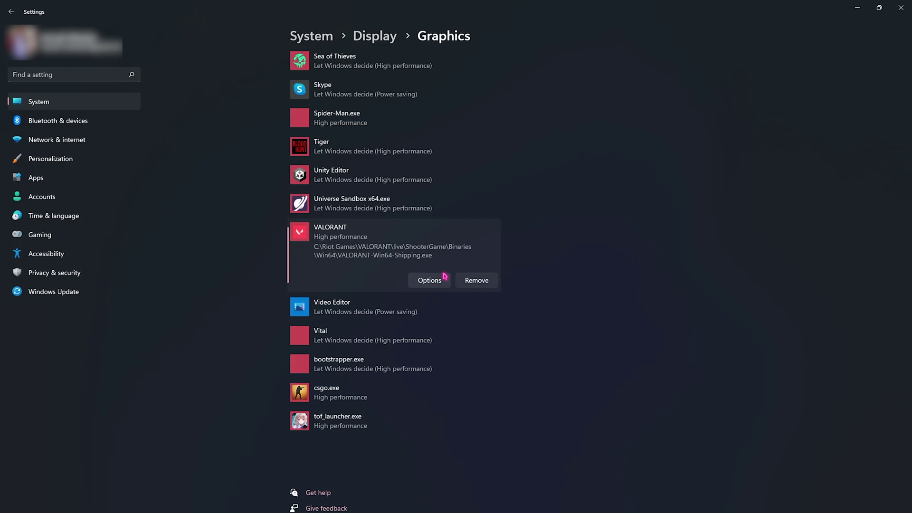
Check for Windows updates and start downloading and installing KB5025305.
left_click(44, 293)
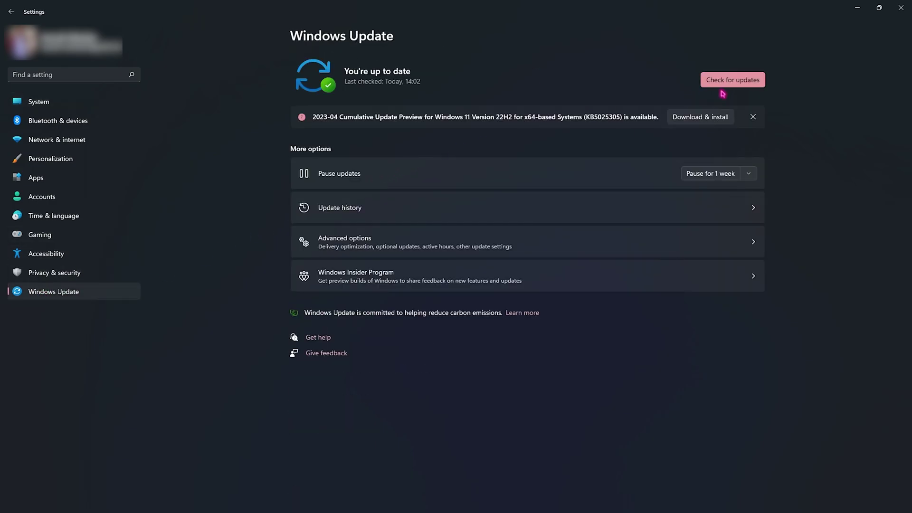
left_click(743, 83)
left_click(706, 121)
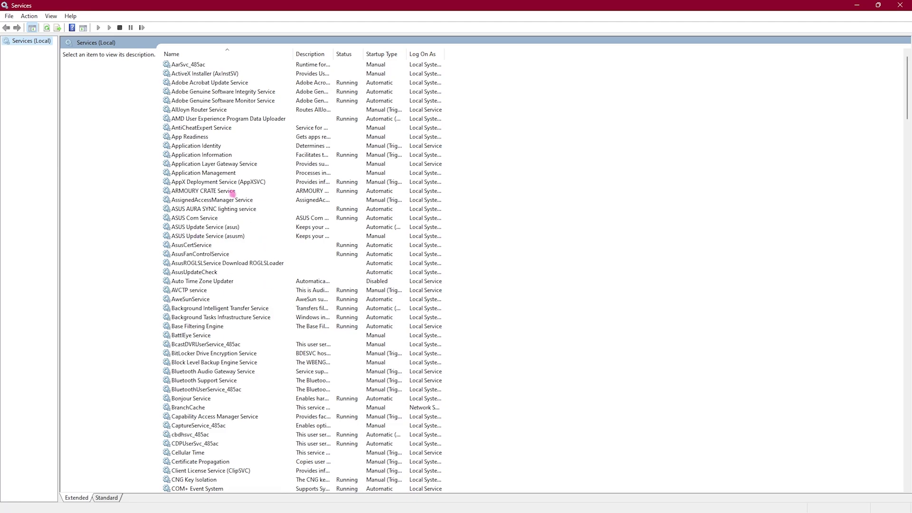
Set the SysMain service's startup type to Disabled in its properties and confirm.
left_click(205, 120)
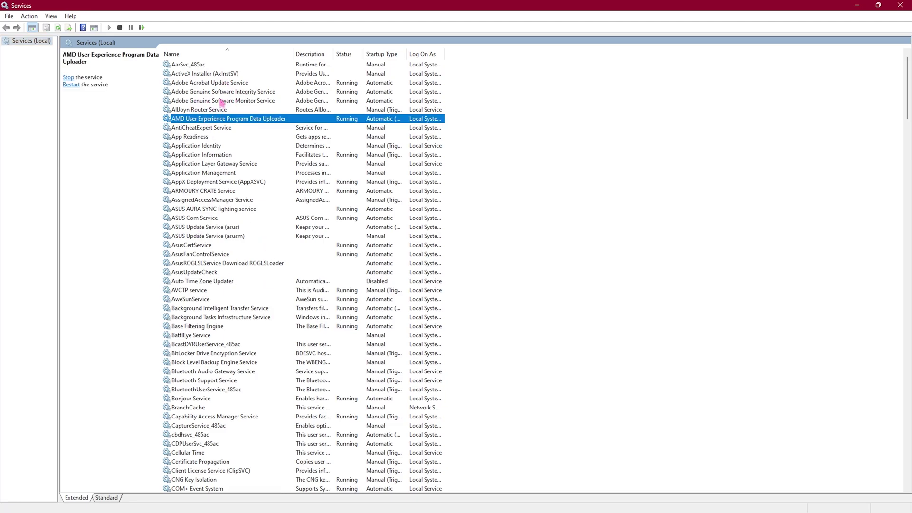
key("s")
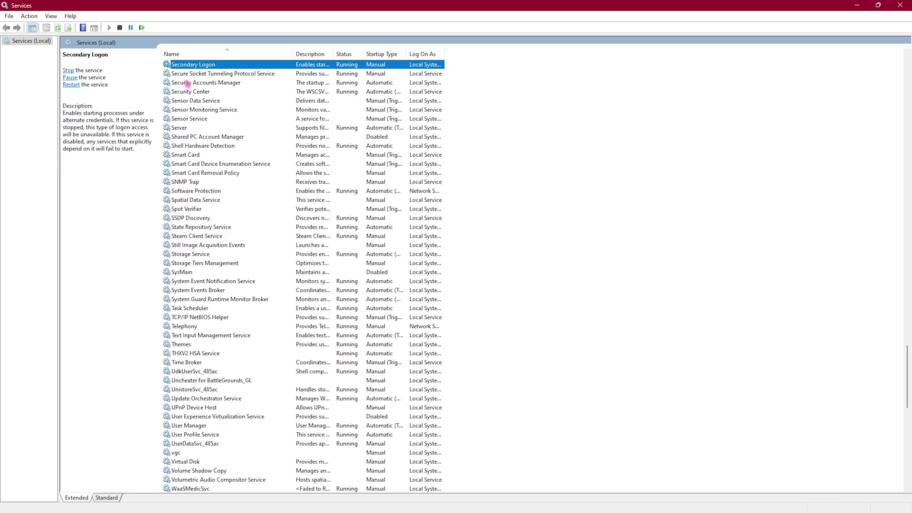
left_click(187, 273)
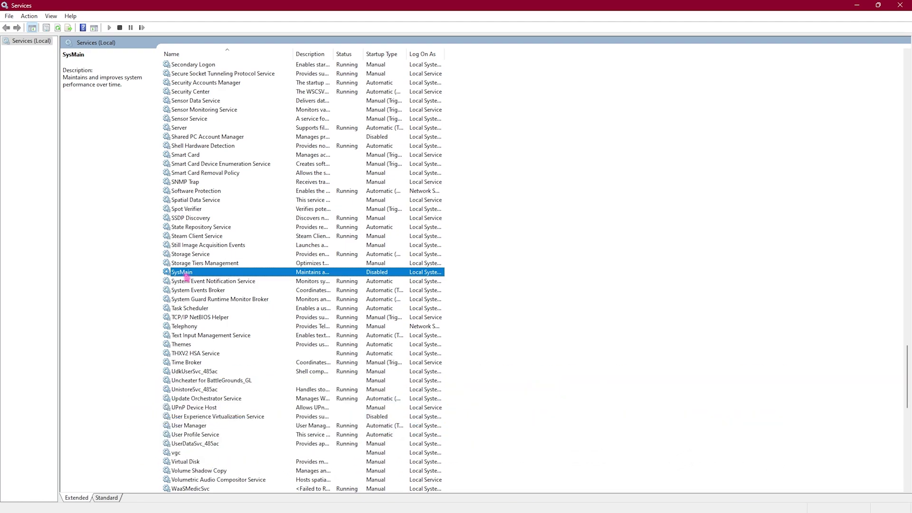
right_click(205, 276)
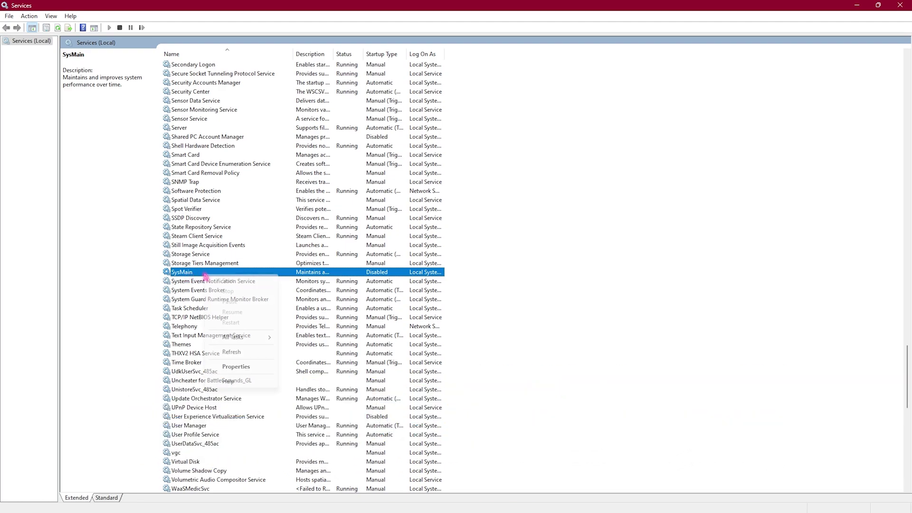
left_click(242, 369)
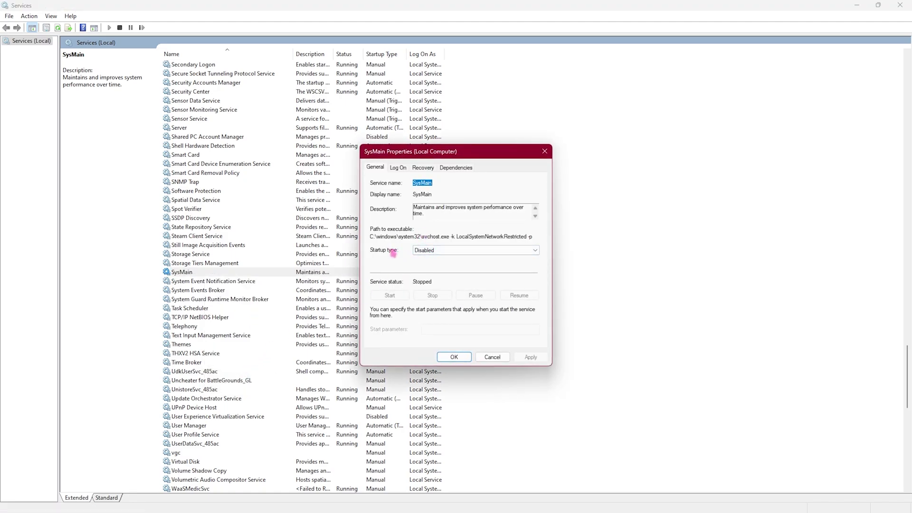
left_click(433, 252)
left_click(425, 278)
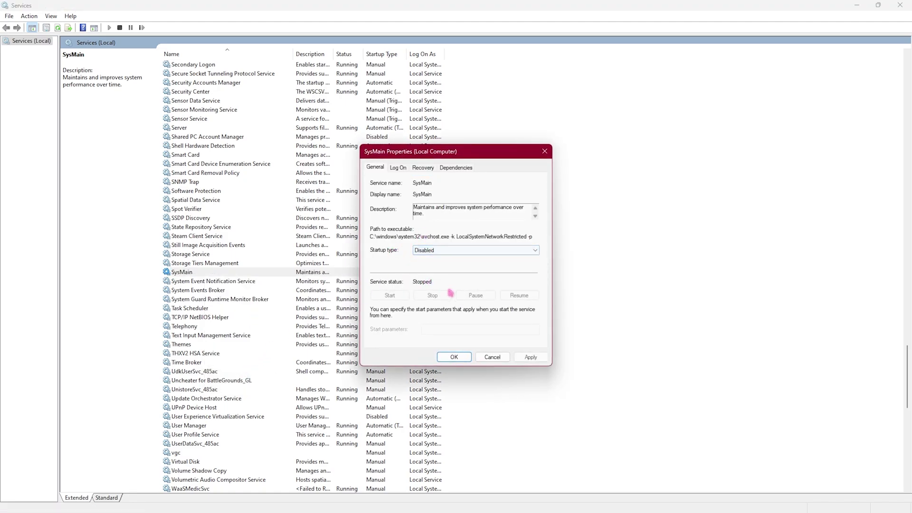
left_click(454, 358)
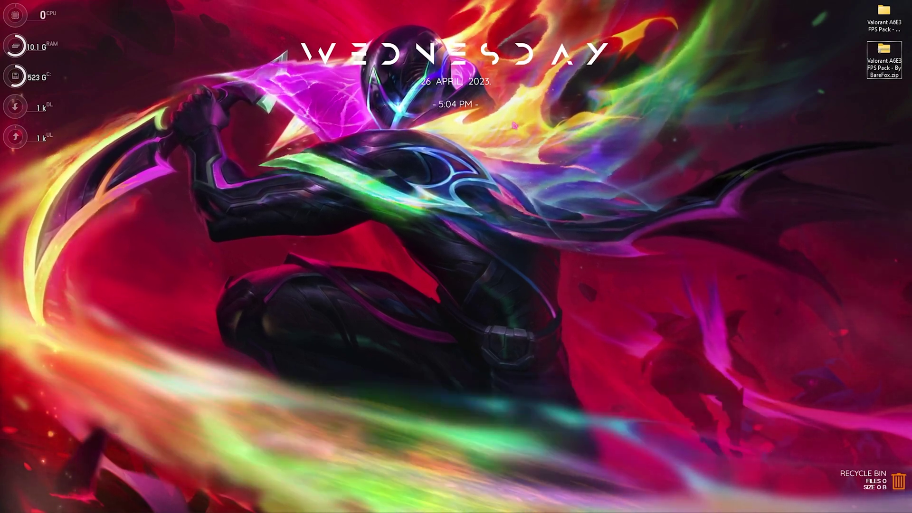
Open Adjust the appearance and performance of Windows via a Start search for 'adjust'.
key("super")
type("discord")
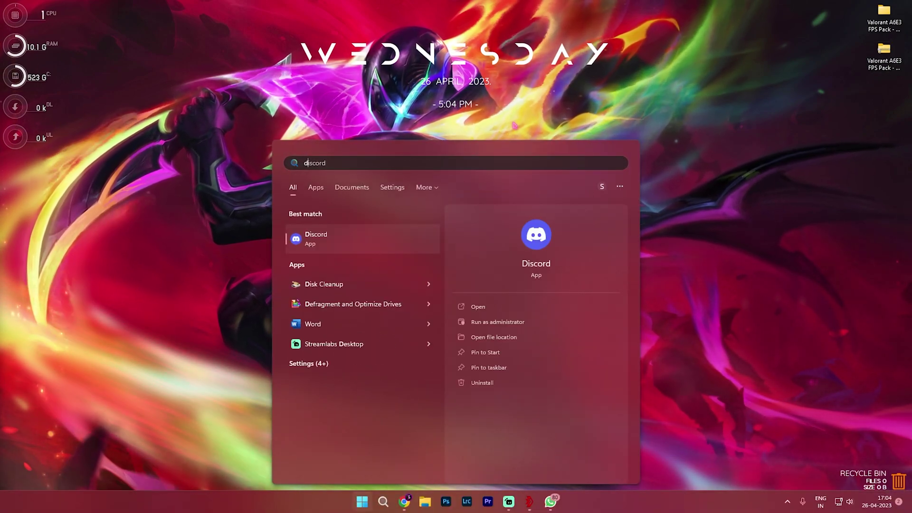
key("ctrl+a")
key("BackSpace")
type("a")
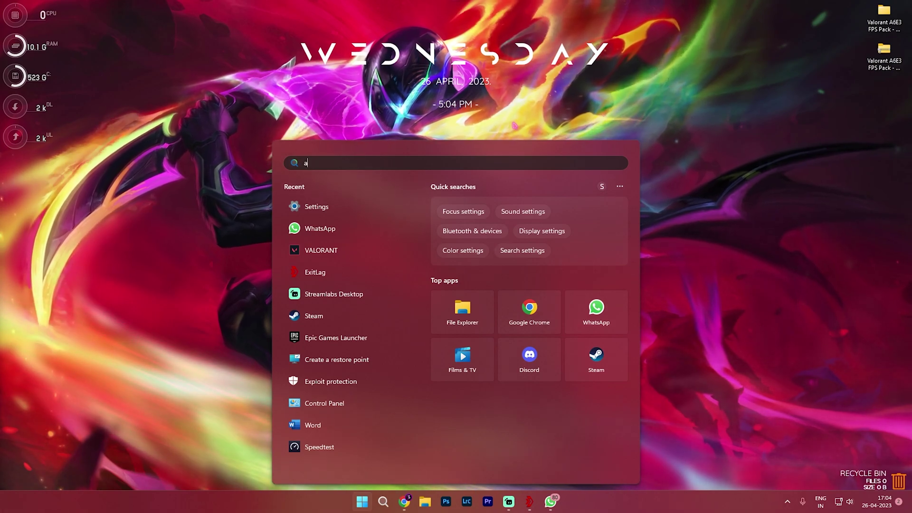
type("djust the appearance and performance of Windows")
key("Return")
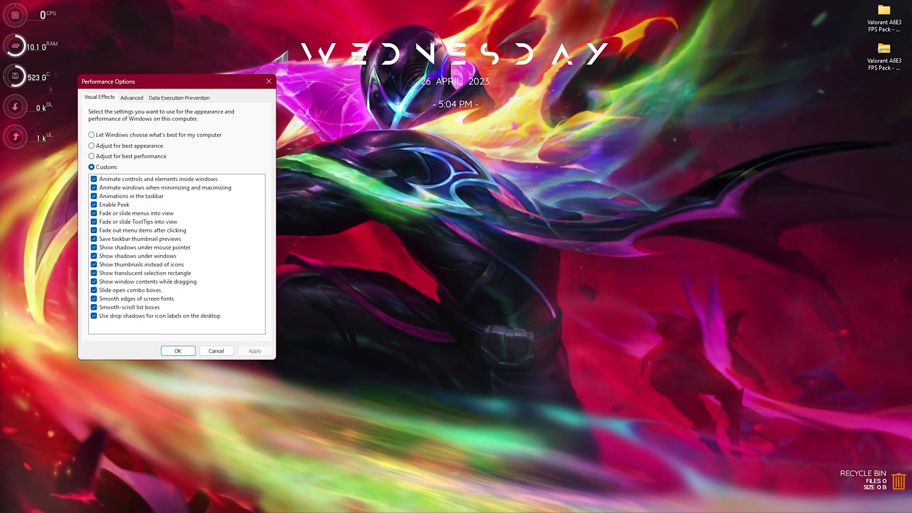
Choose best performance, re-enabling only Slide open combo boxes and Show thumbnails instead of icons.
left_click(124, 146)
left_click(124, 156)
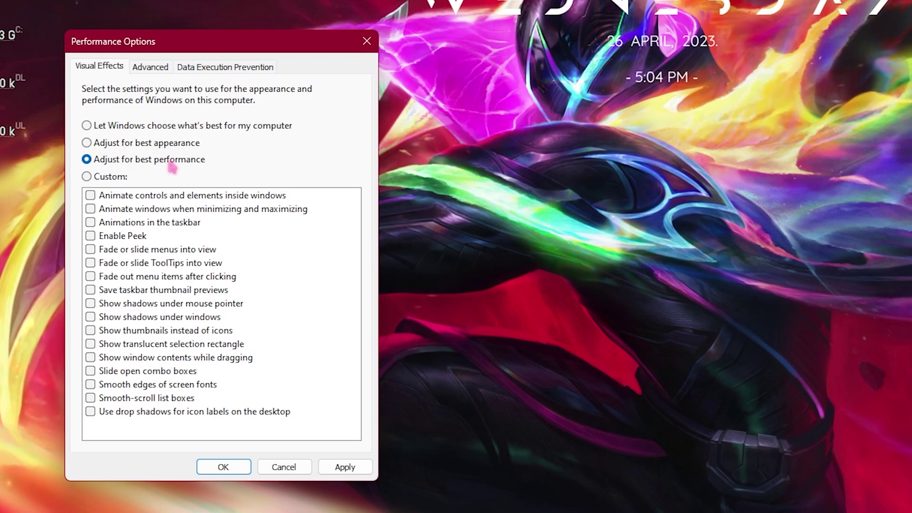
left_click(126, 374)
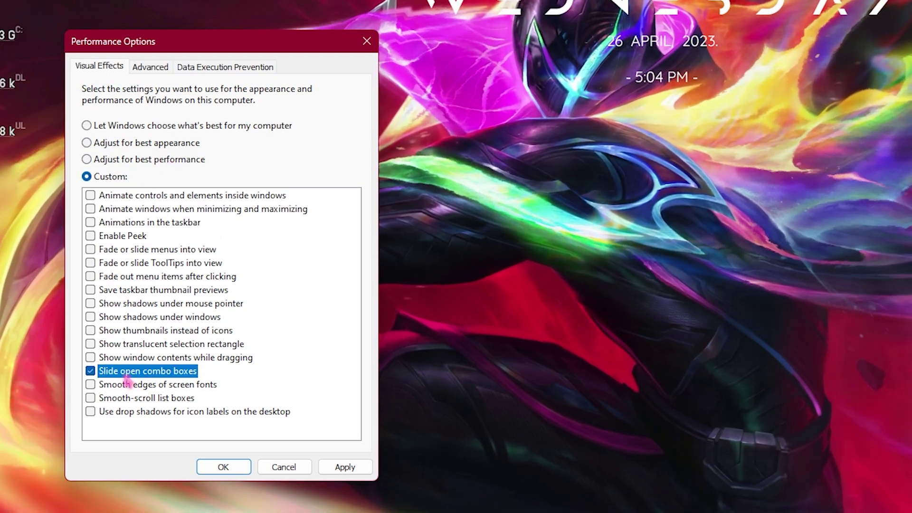
left_click(136, 332)
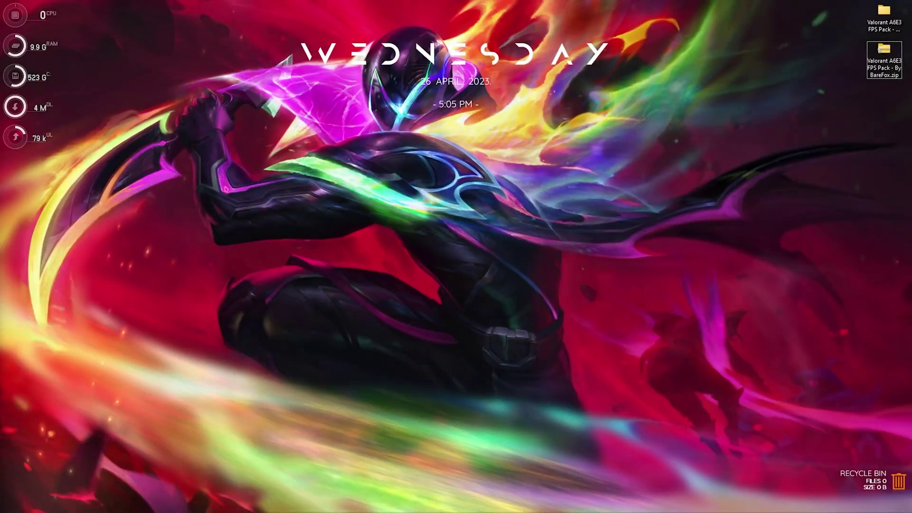
Open System Configuration and enable Number of processors set to 24 in Boot advanced options.
key("super")
type("system configuration")
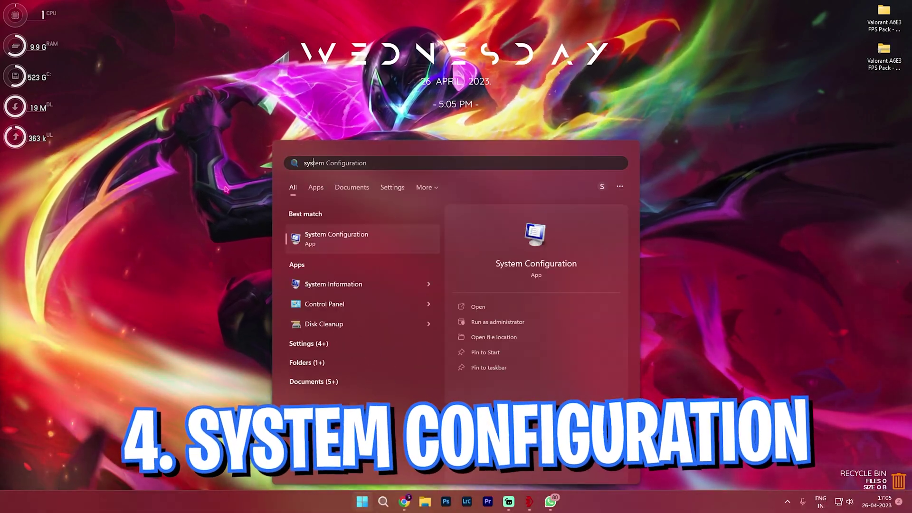
key("Return")
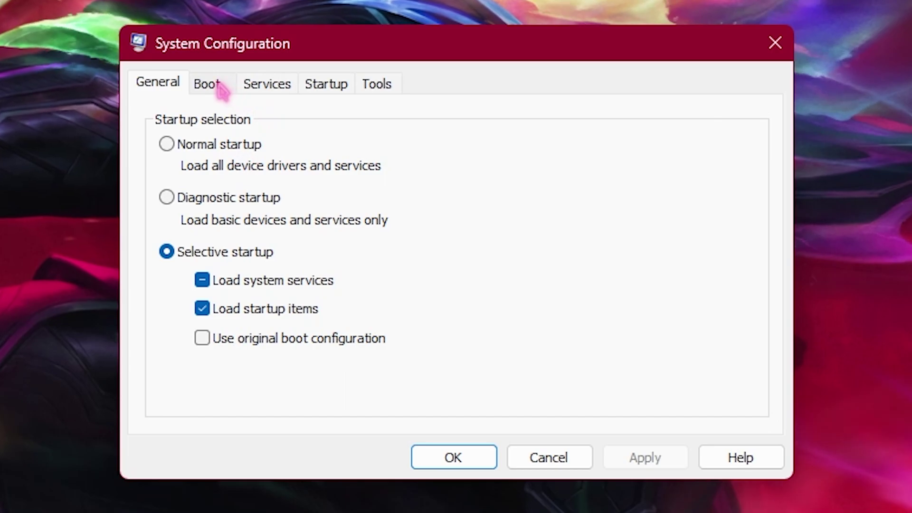
left_click(208, 84)
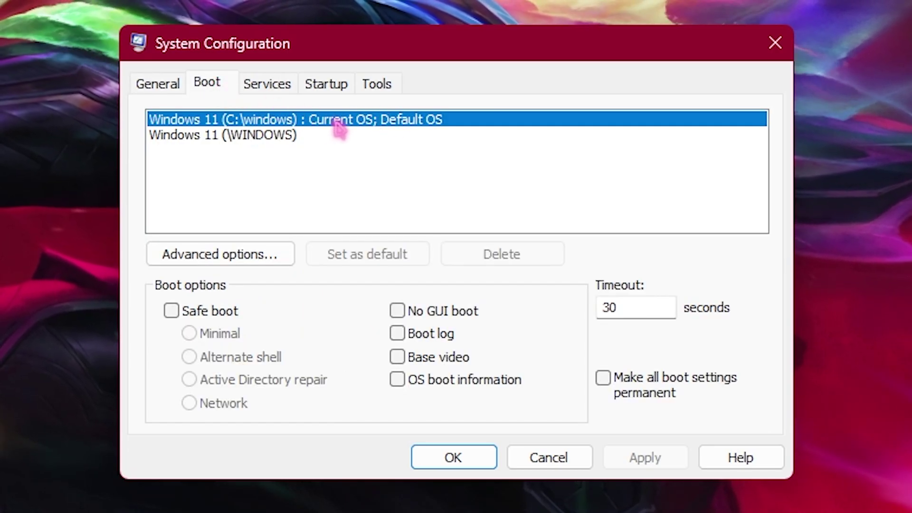
left_click(213, 255)
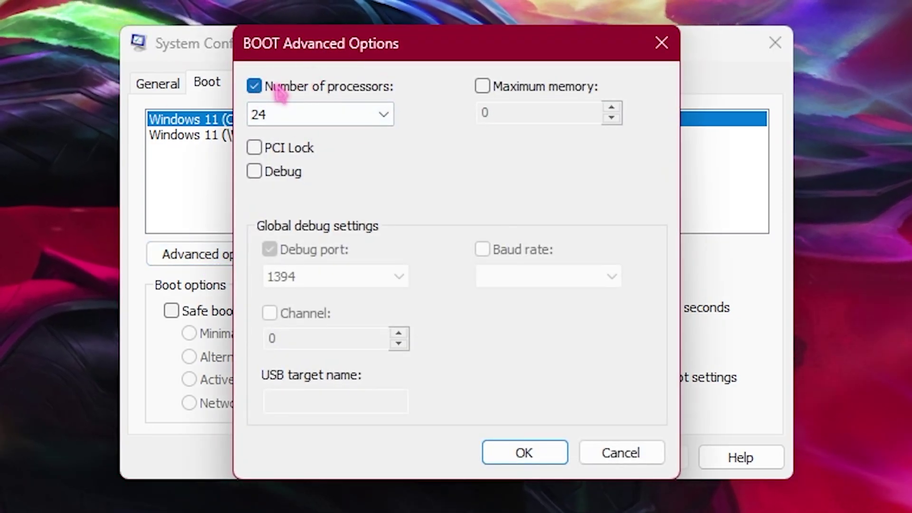
left_click(297, 120)
left_click(292, 492)
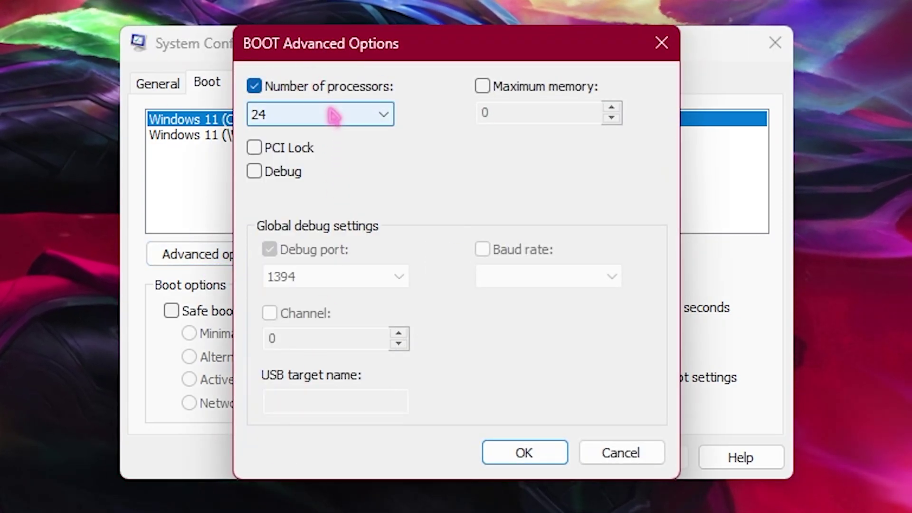
left_click(532, 459)
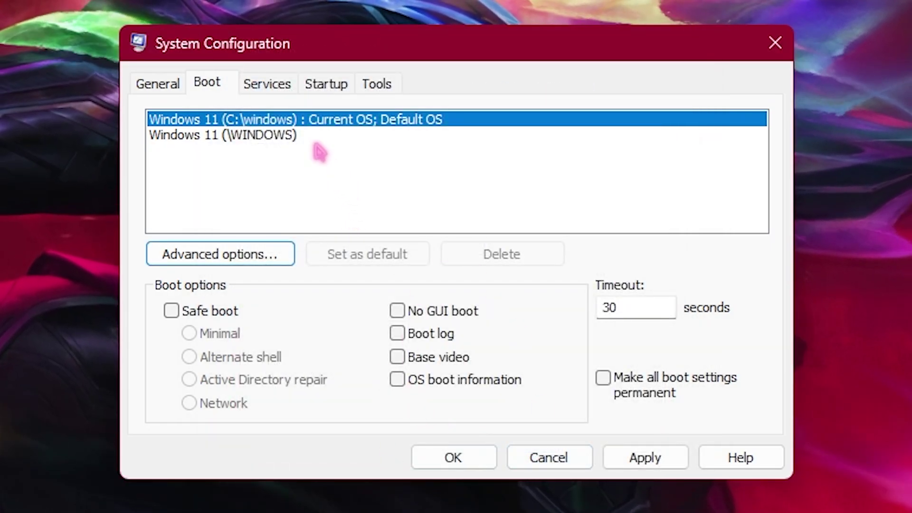
Hide all Microsoft services on the Services tab, review the remaining list, and apply with OK.
left_click(287, 87)
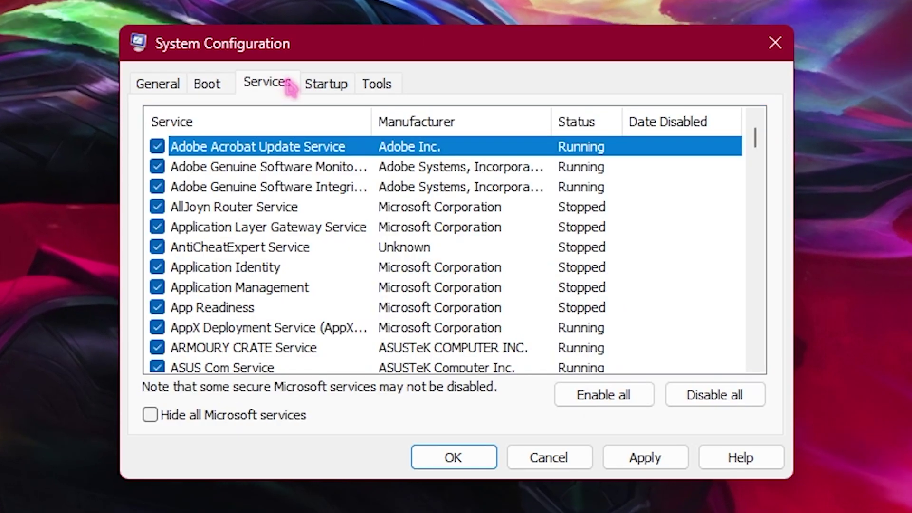
scroll(301, 232, "down", 5)
left_click(151, 415)
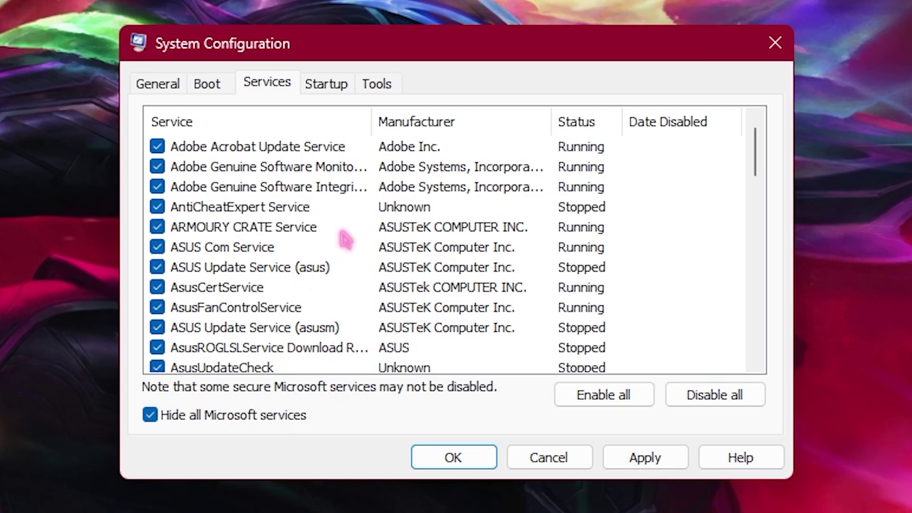
scroll(352, 244, "down", 1)
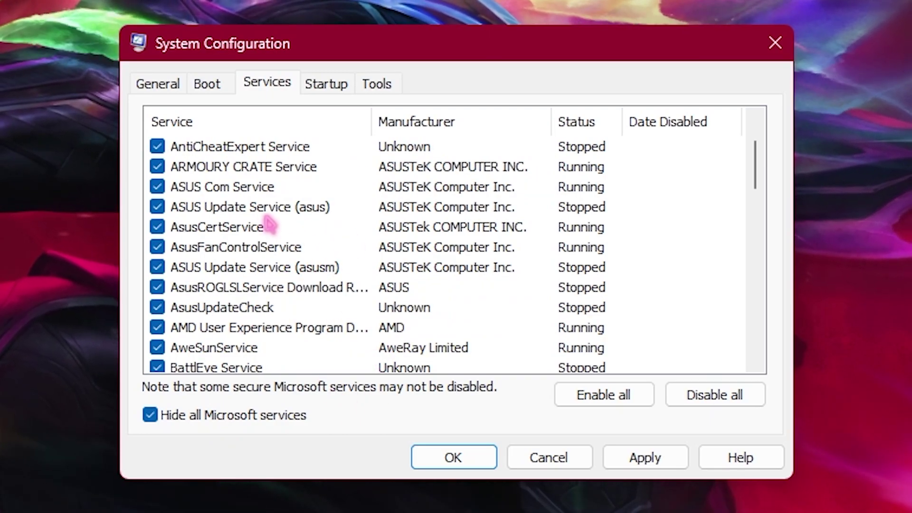
scroll(270, 224, "down", 3)
scroll(321, 208, "down", 2)
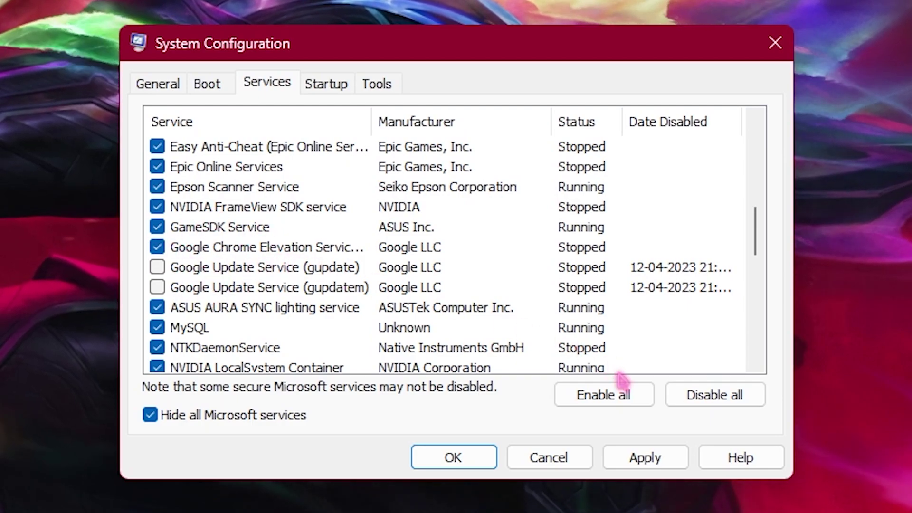
left_click(456, 458)
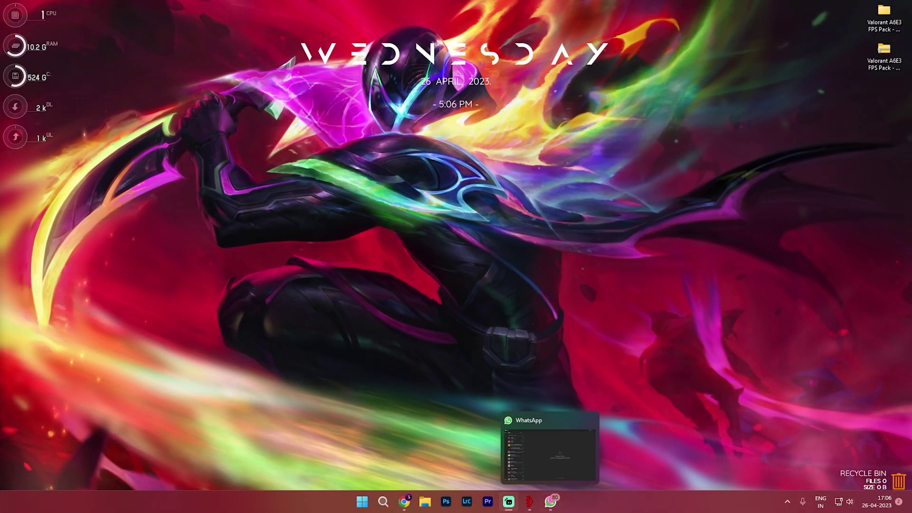
Open ExitLag, turn boosting on, and select Valorant by searching 'valo'.
left_click(551, 510)
left_click(236, 123)
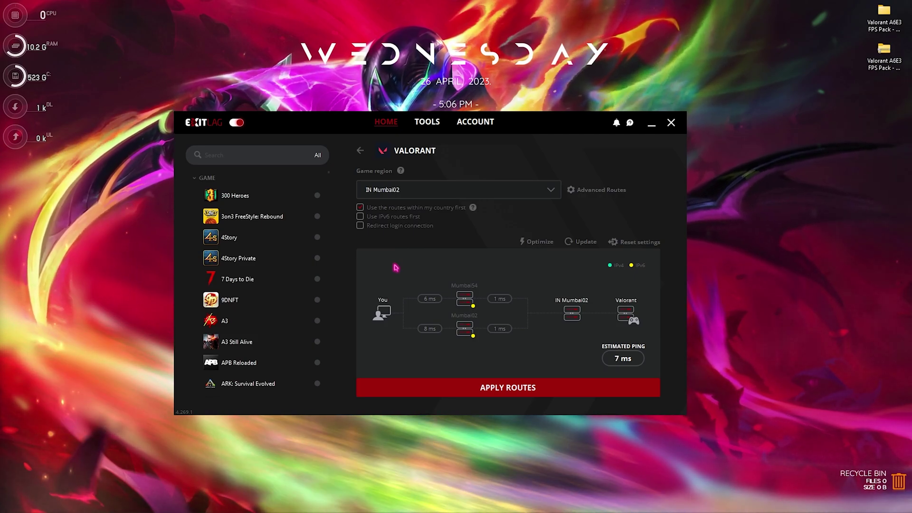
left_click(237, 158)
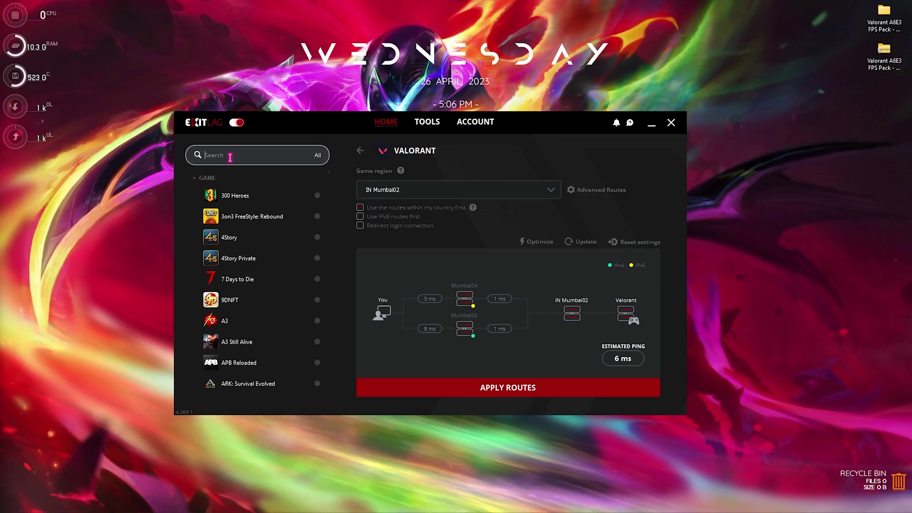
type("valo")
left_click(233, 196)
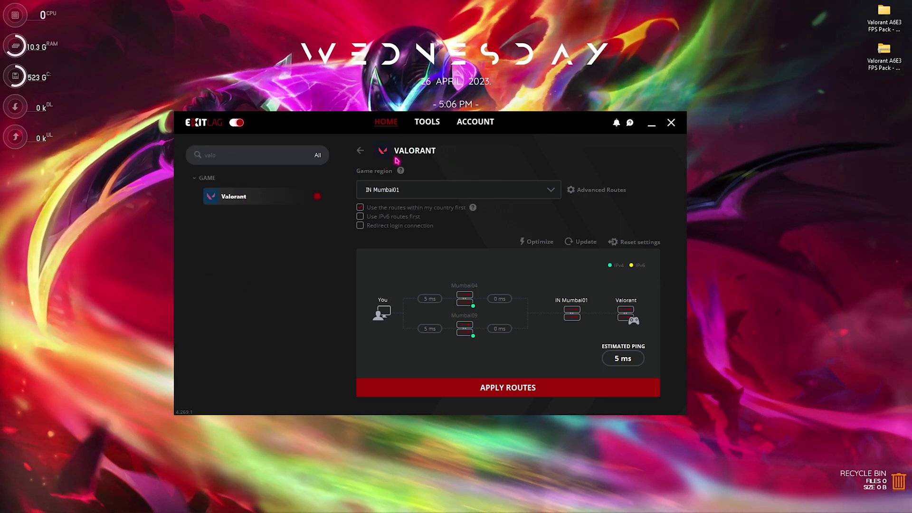
Set Valorant's game region to AE Dubai01 and apply the routes.
left_click(382, 192)
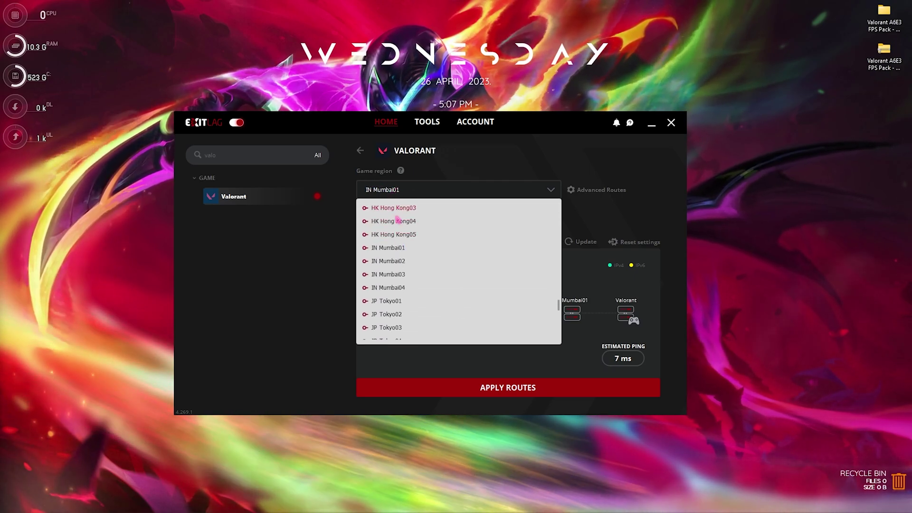
scroll(403, 285, "down", 5)
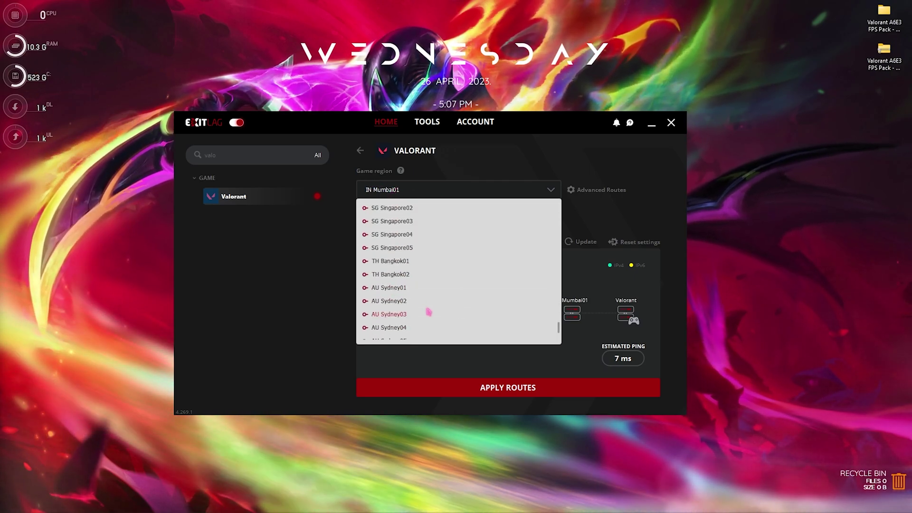
scroll(429, 312, "up", 5)
left_click(383, 281)
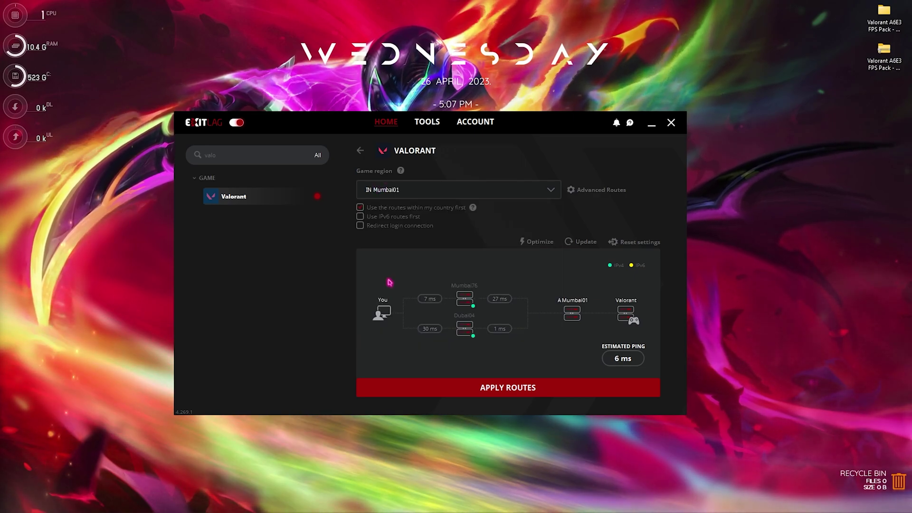
left_click(393, 190)
left_click(394, 200)
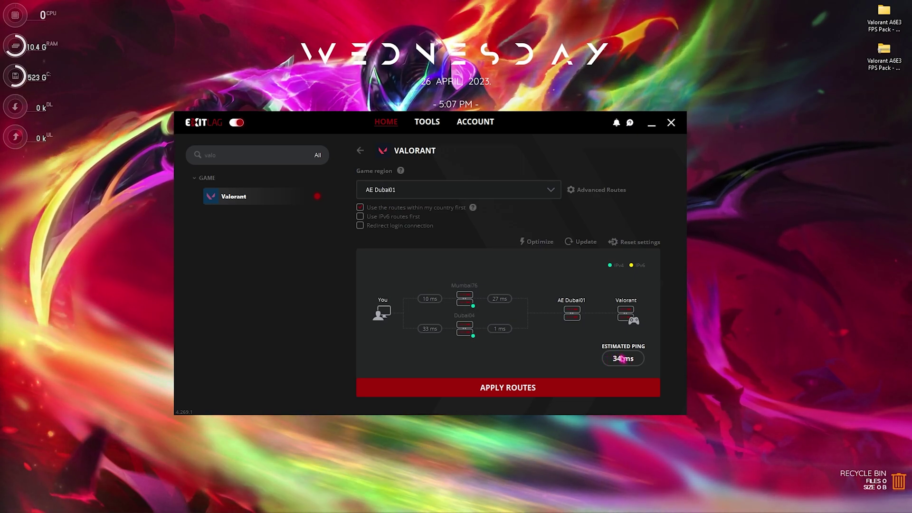
left_click(482, 383)
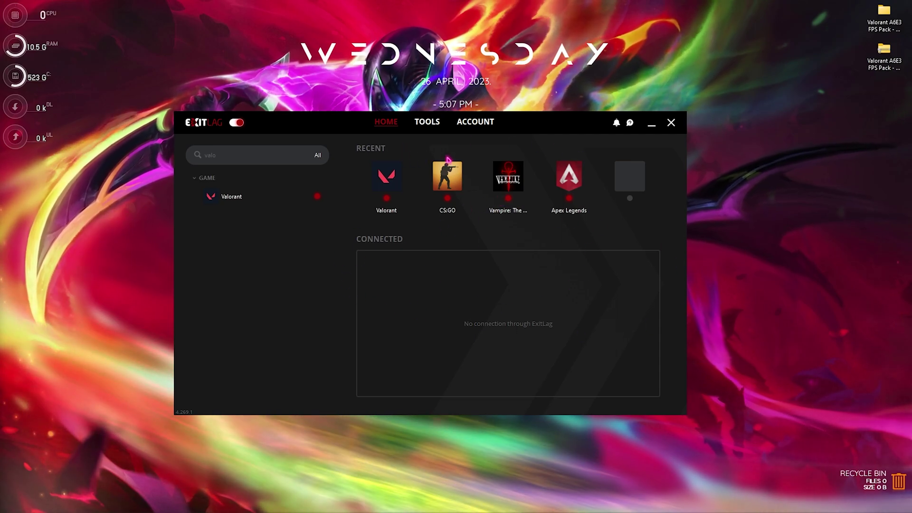
Review ExitLag's FPS Boost toggles (maximum game priority, Core Parking, SuperFetch), then minimize ExitLag.
left_click(431, 124)
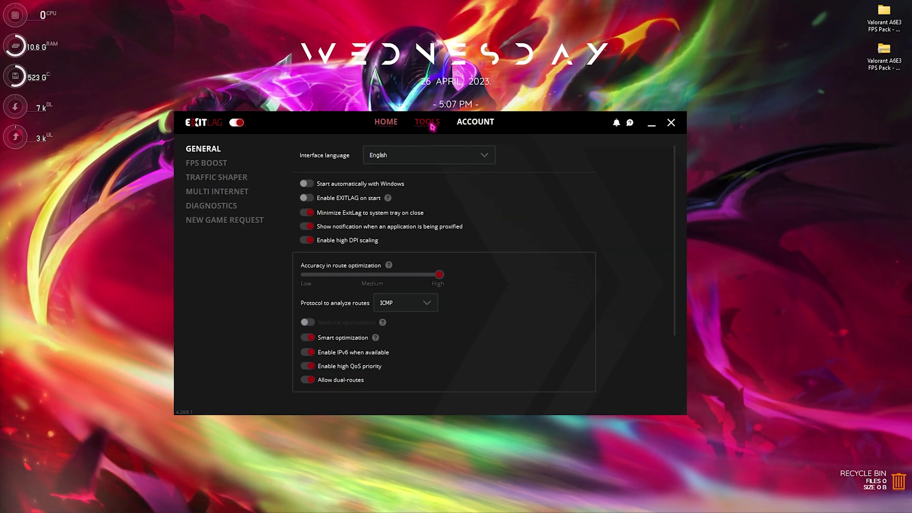
left_click(221, 164)
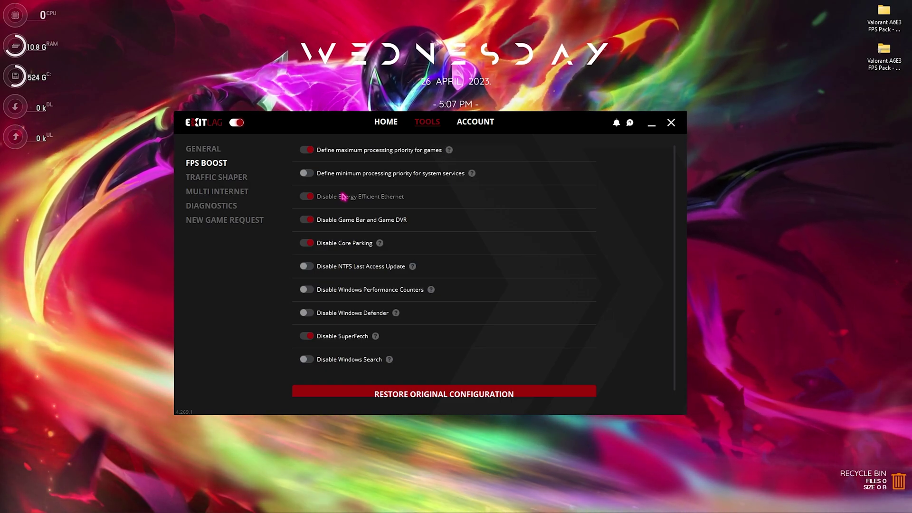
left_click(652, 123)
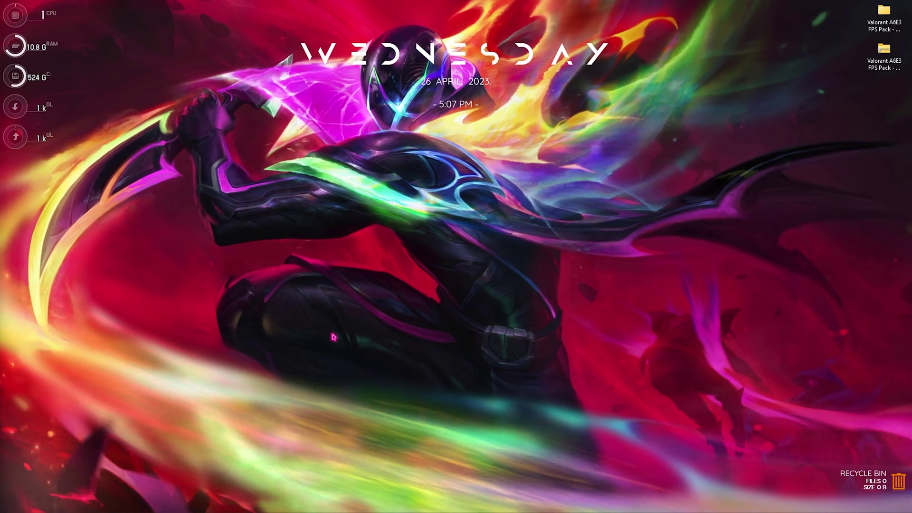
Switch to Chrome's ExitLag subscription page showing the 12 Months plan at $4.93/month.
key("alt+Tab")
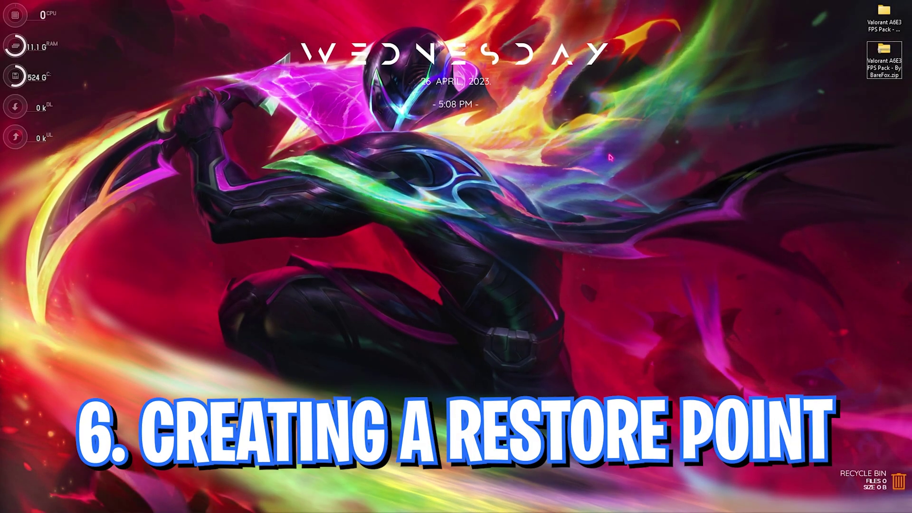
Open the restore point settings and keep system protection on for Local Disk (C:).
key("super")
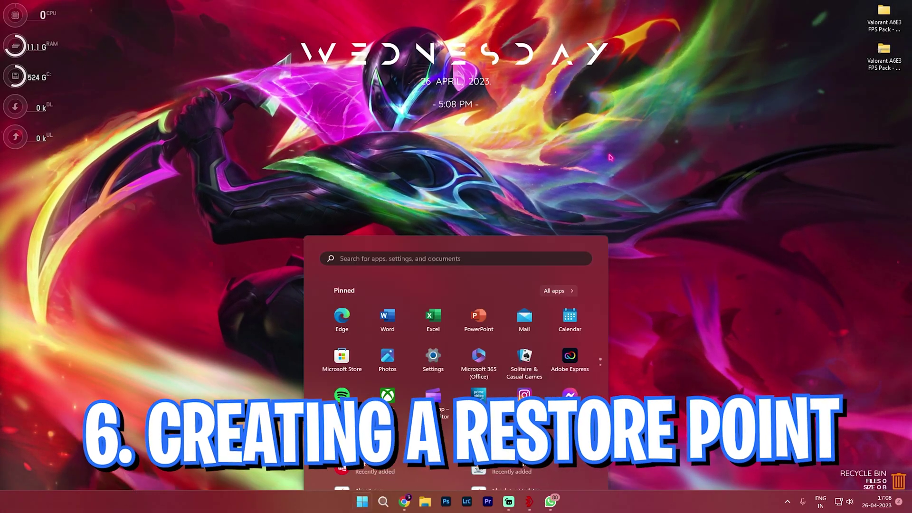
type("create")
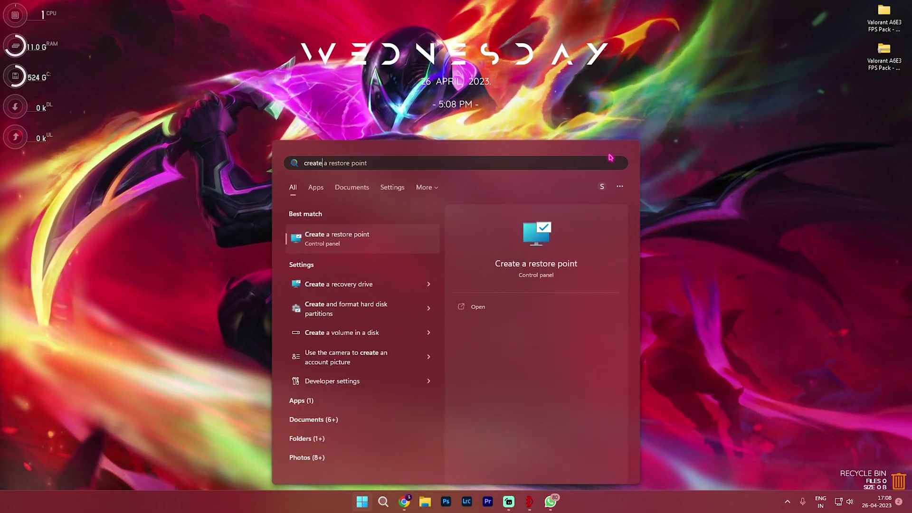
key("Return")
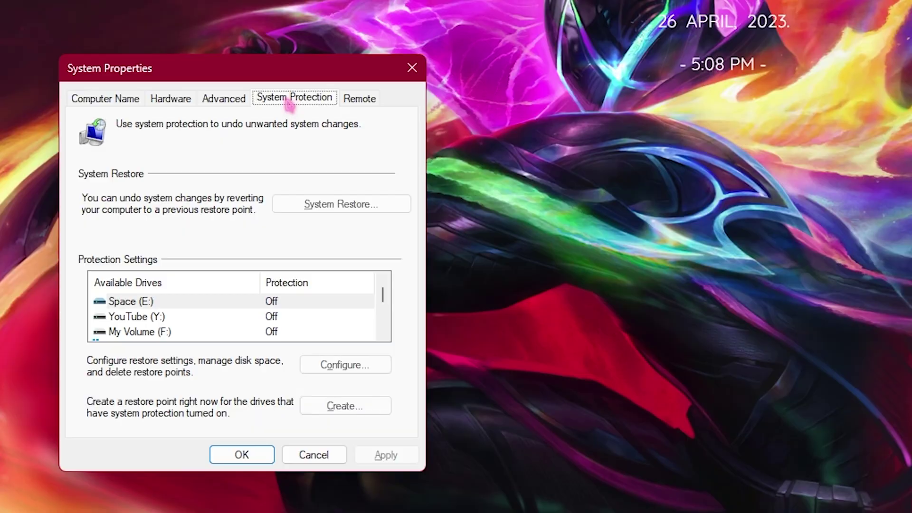
scroll(167, 327, "down", 1)
left_click(125, 318)
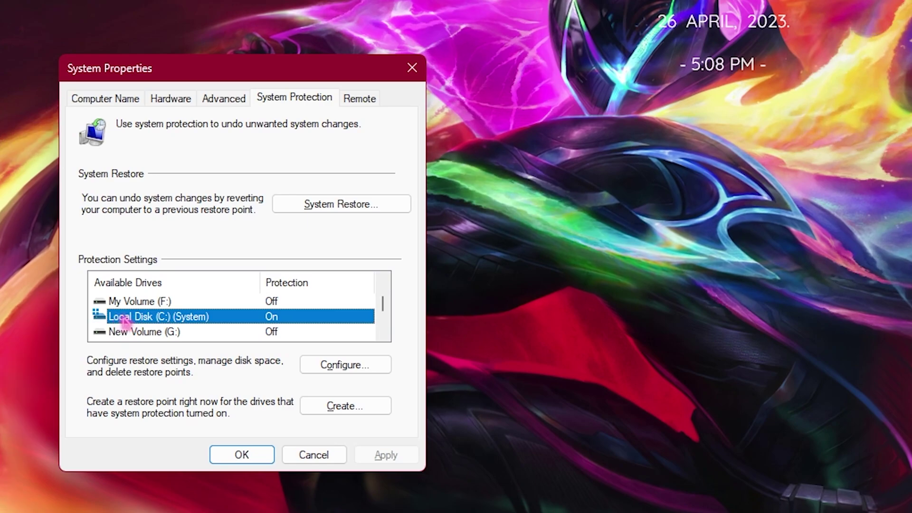
left_click(314, 368)
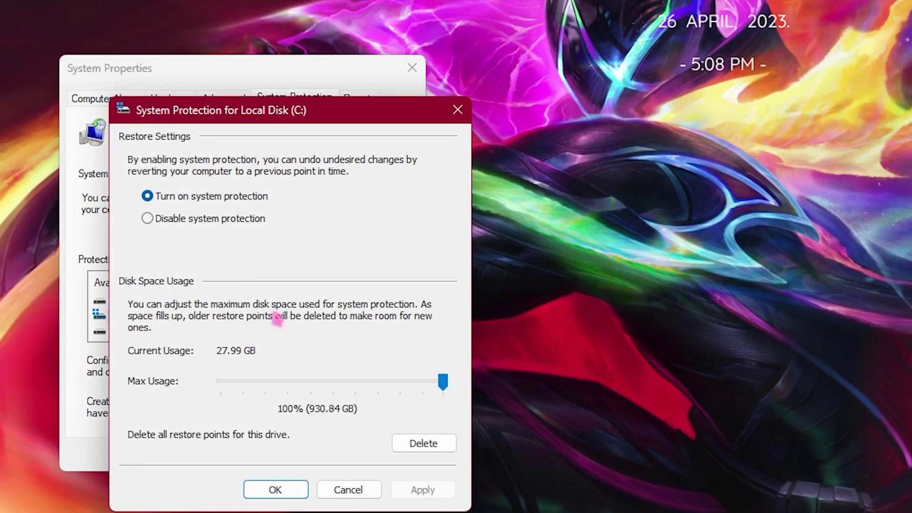
left_click(275, 489)
Create a restore point named Valorant E6 and close System Properties.
left_click(345, 405)
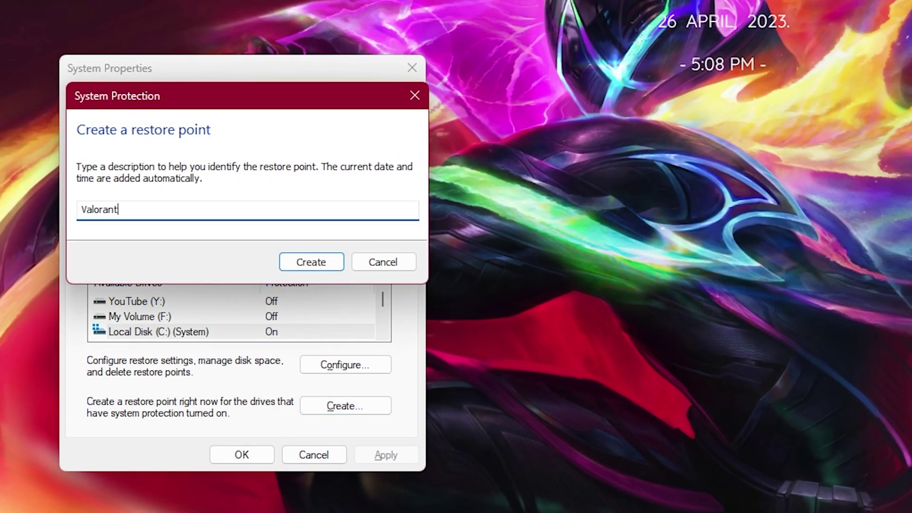
left_click(311, 262)
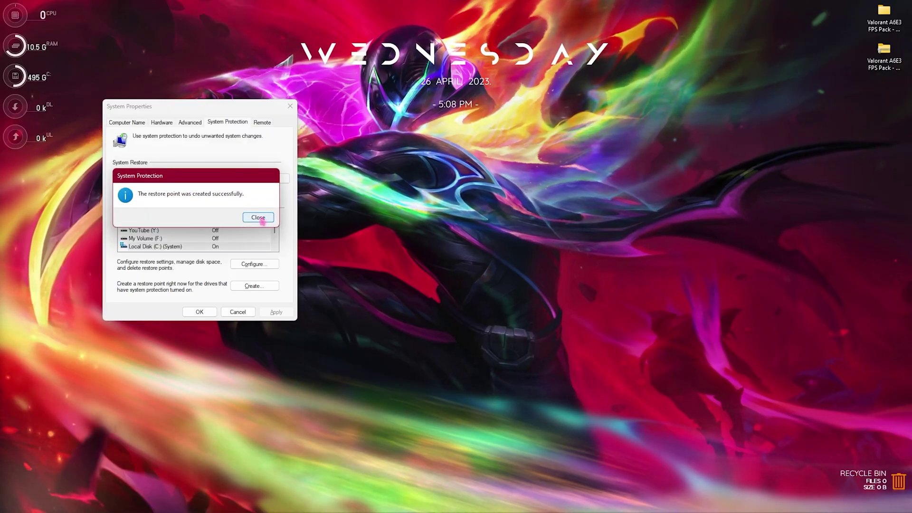
left_click(261, 219)
key("Return")
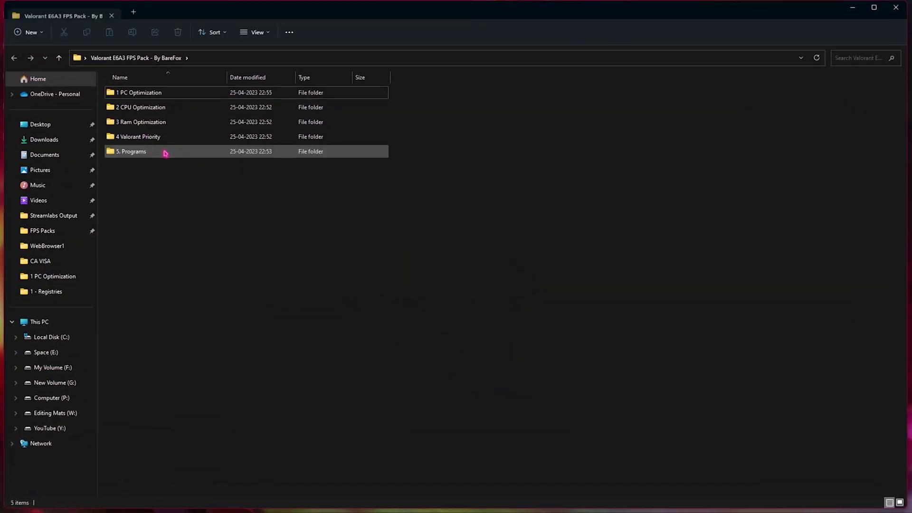
Look over the FPS Pack subfolders, from 2 CPU Optimization to 5. Programs.
left_click(134, 96)
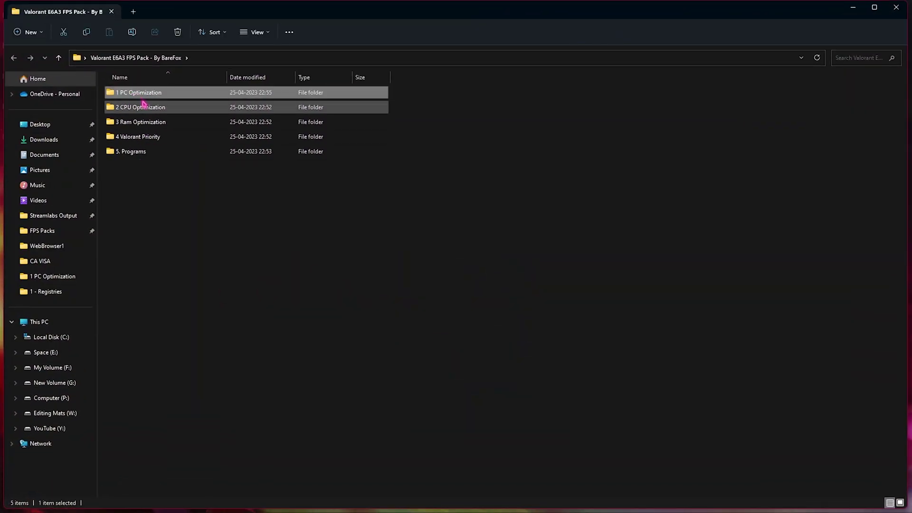
left_click(143, 107)
left_click(152, 124)
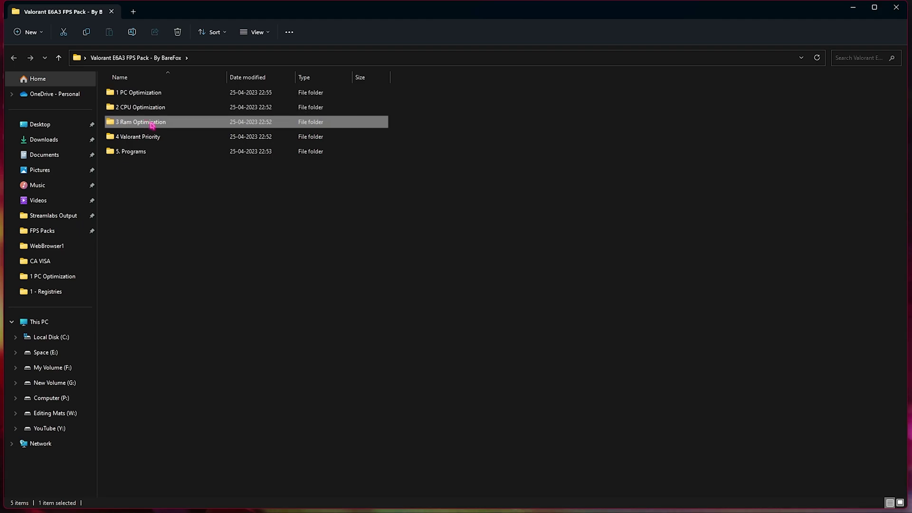
left_click(147, 138)
left_click(143, 154)
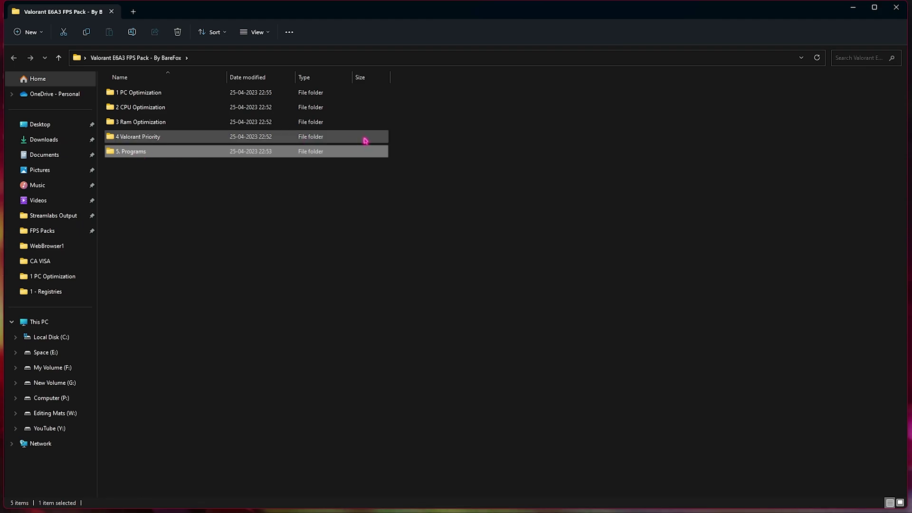
Open 1 PC Optimization and inspect its four .reg files, Boost PC Responsiveness to Thread Priority.
double_click(145, 92)
left_click_drag(155, 194, 153, 111)
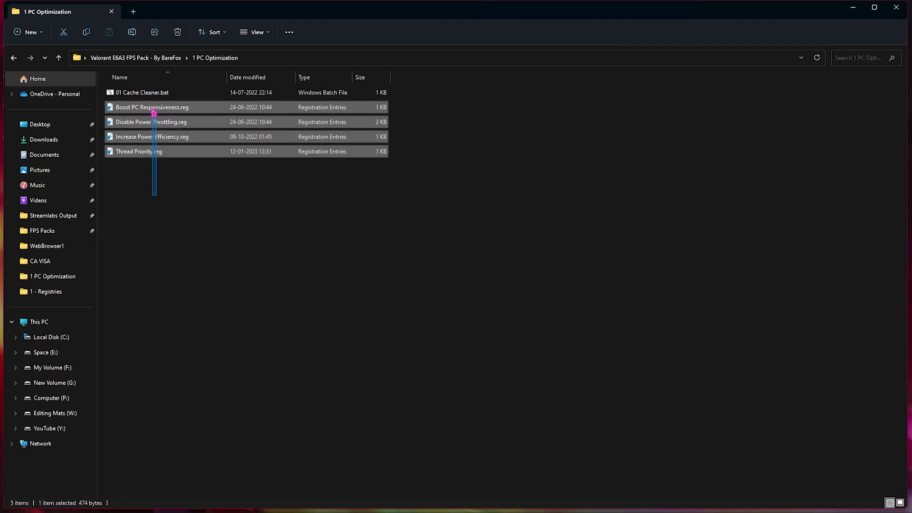
left_click(171, 219)
left_click_drag(304, 221, 138, 108)
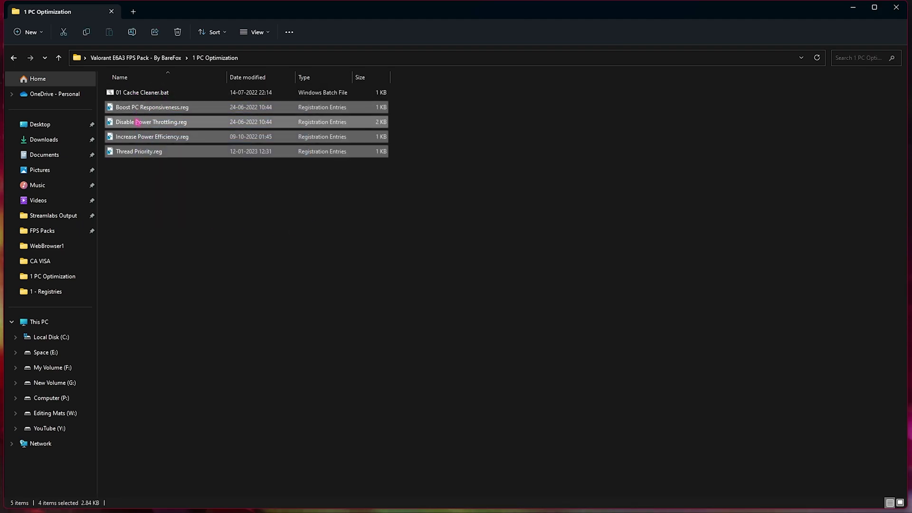
left_click(152, 172)
left_click(165, 111)
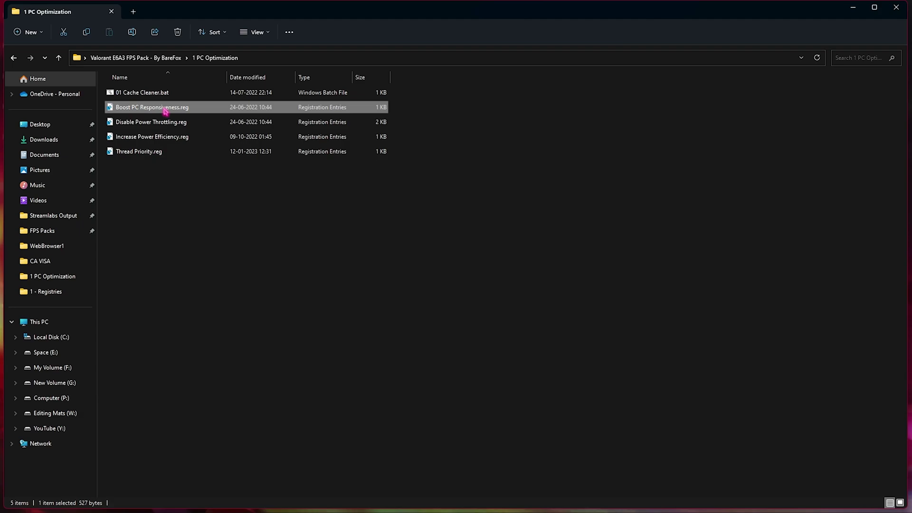
left_click(161, 124)
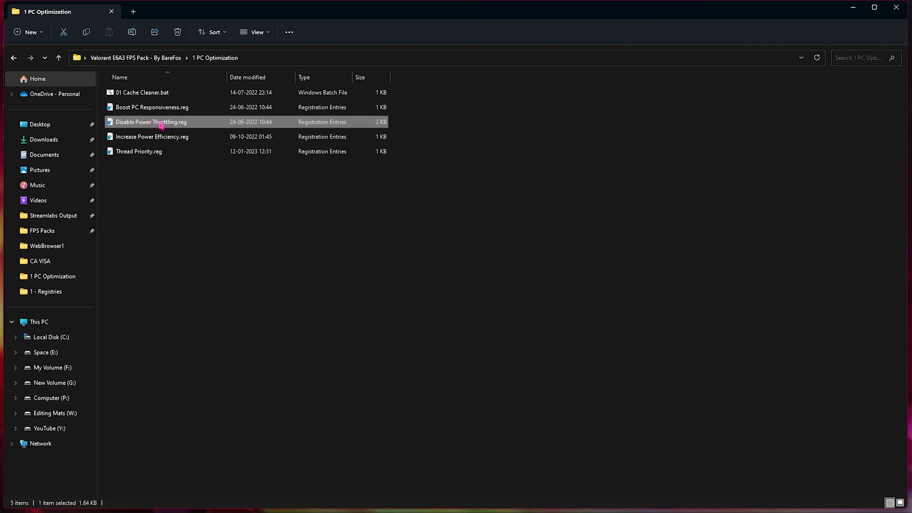
left_click(152, 138)
left_click(136, 154)
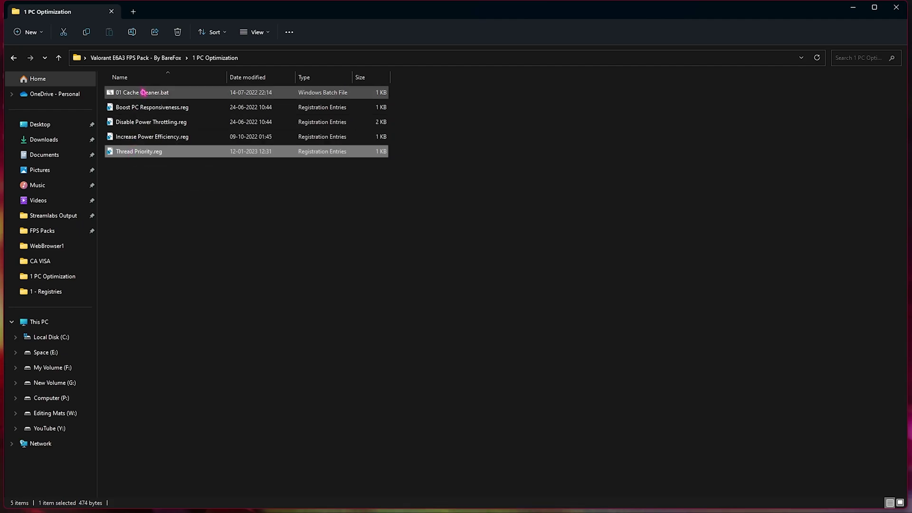
Run 01 Cache Cleaner.bat as administrator.
left_click(126, 94)
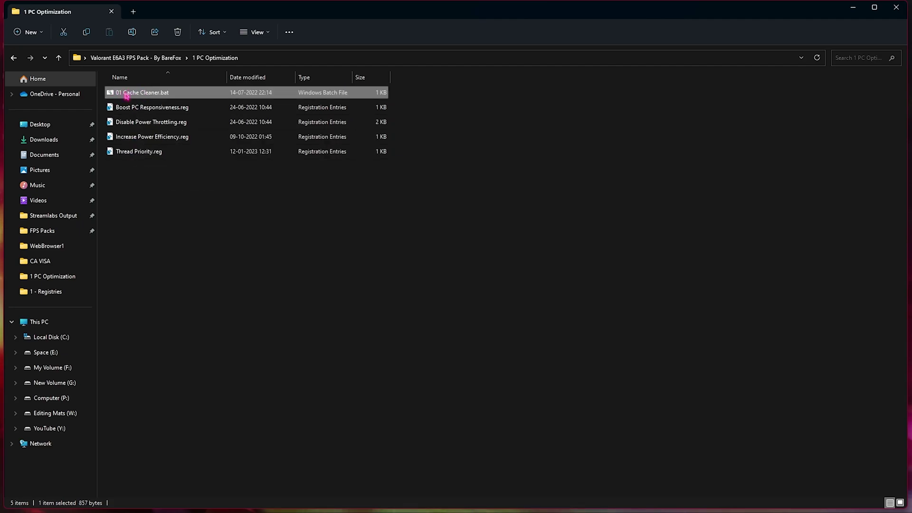
right_click(150, 96)
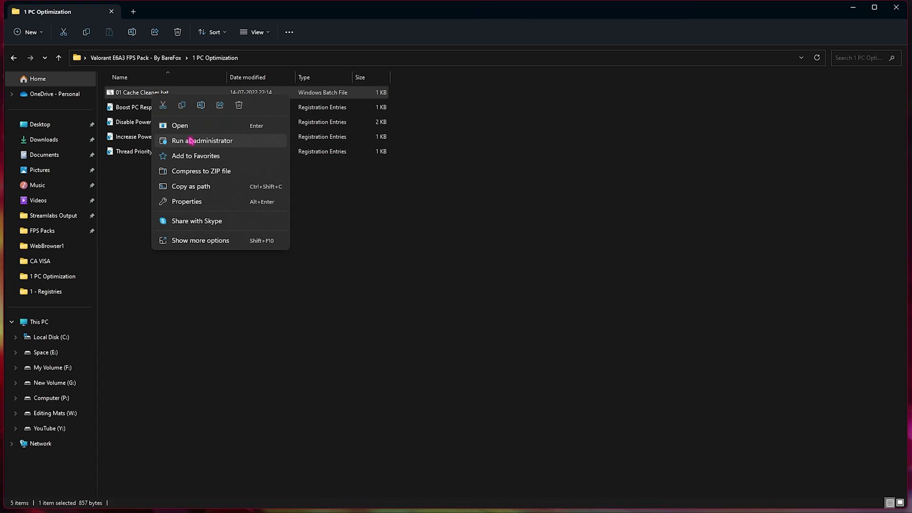
left_click(190, 141)
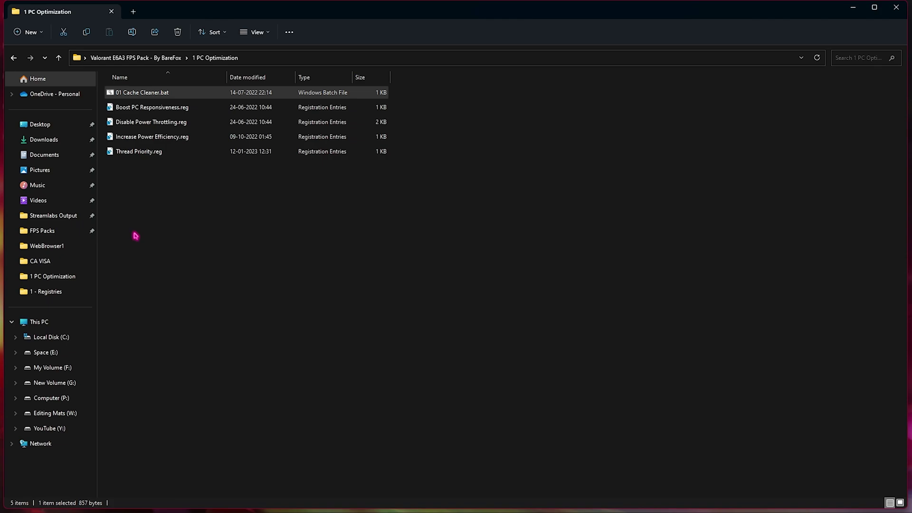
Navigate into 2 CPU Optimization > CPU Priority and look at the AMD and INTEL folders.
left_click(159, 58)
left_click(127, 109)
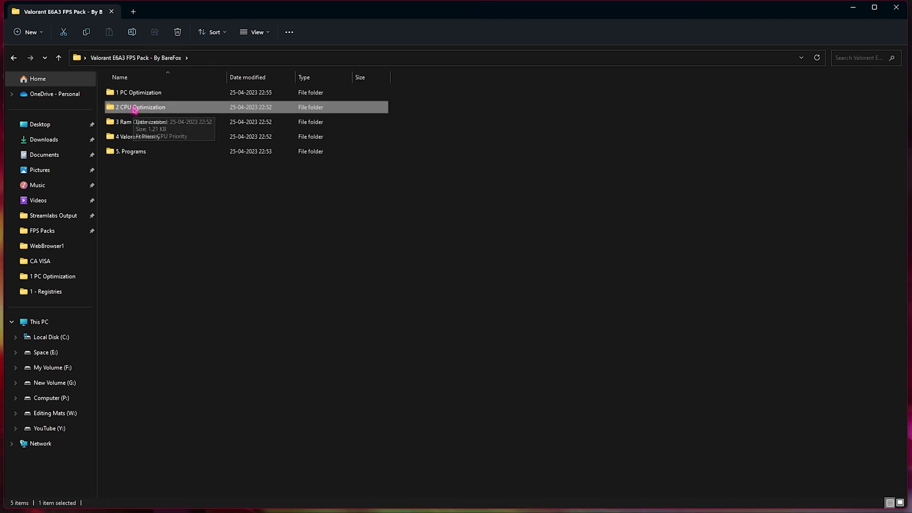
double_click(135, 108)
double_click(142, 95)
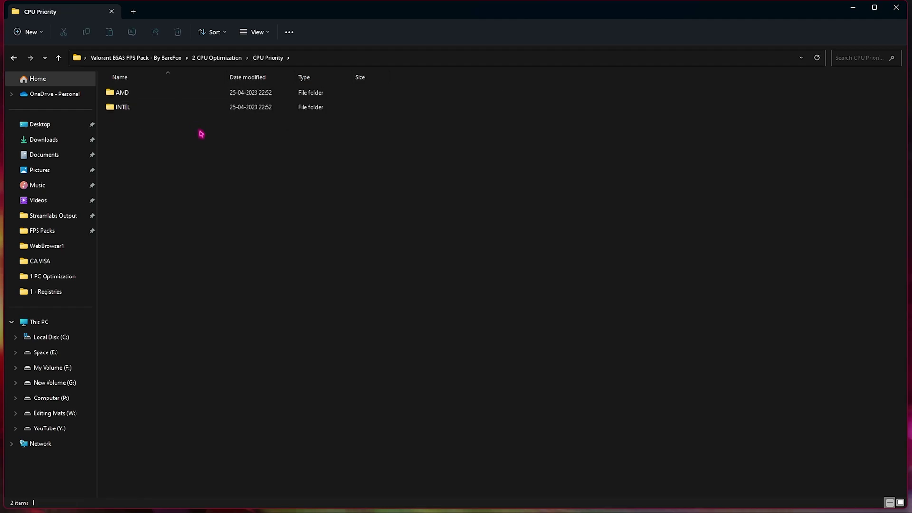
left_click(148, 96)
left_click(144, 113)
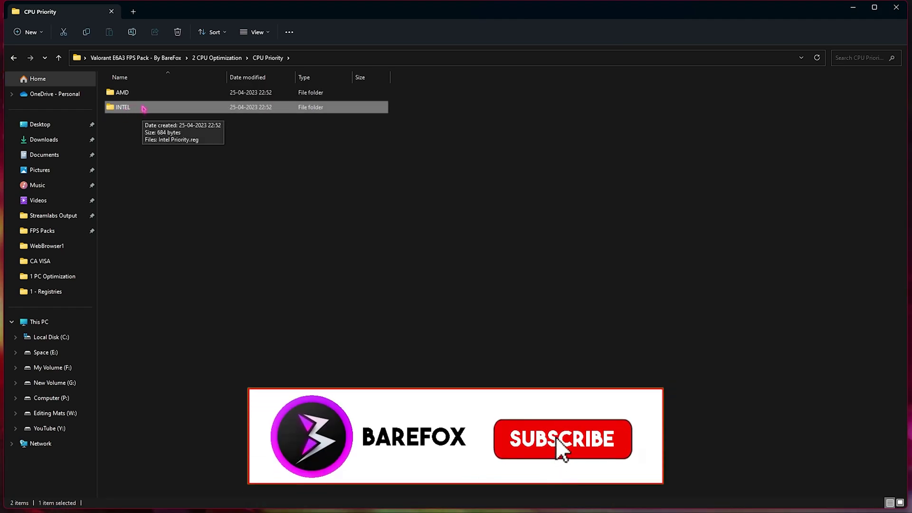
Check the PC's processor and installed RAM in System Information.
key("super")
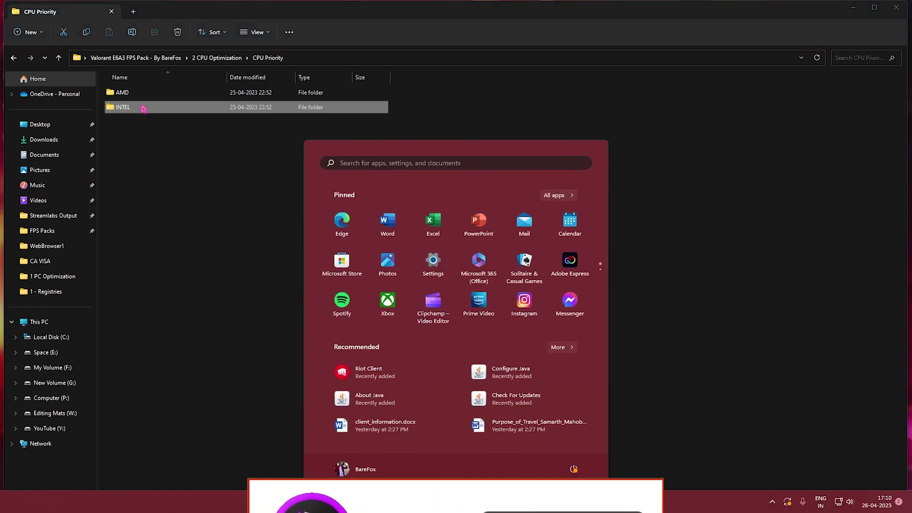
type("sys")
key("Down")
key("Return")
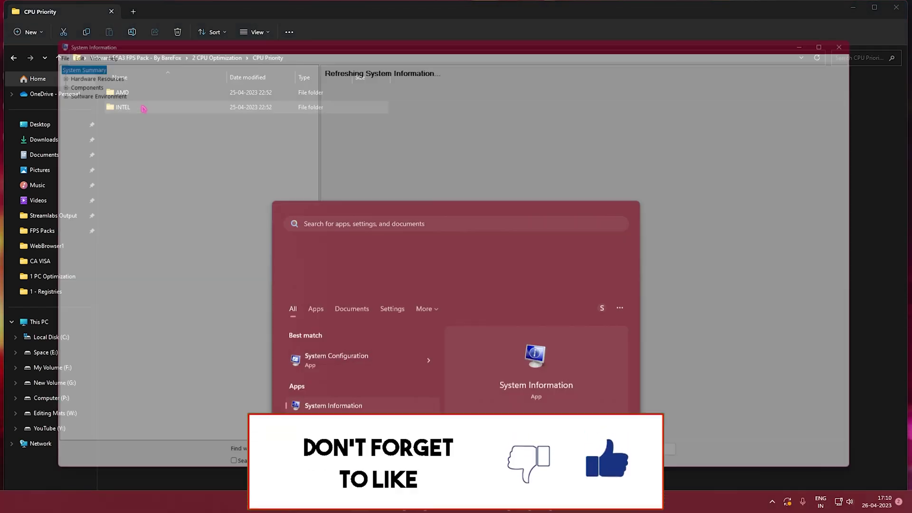
left_click(338, 162)
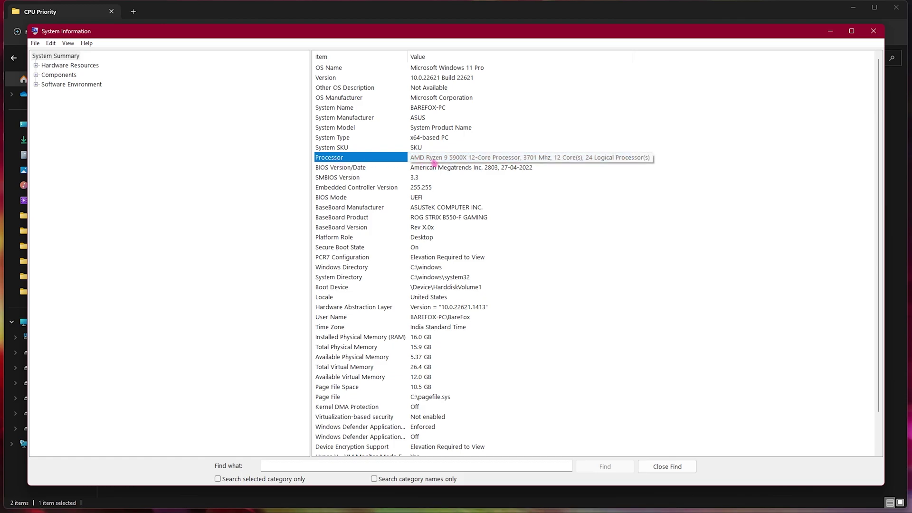
scroll(422, 171, "down", 2)
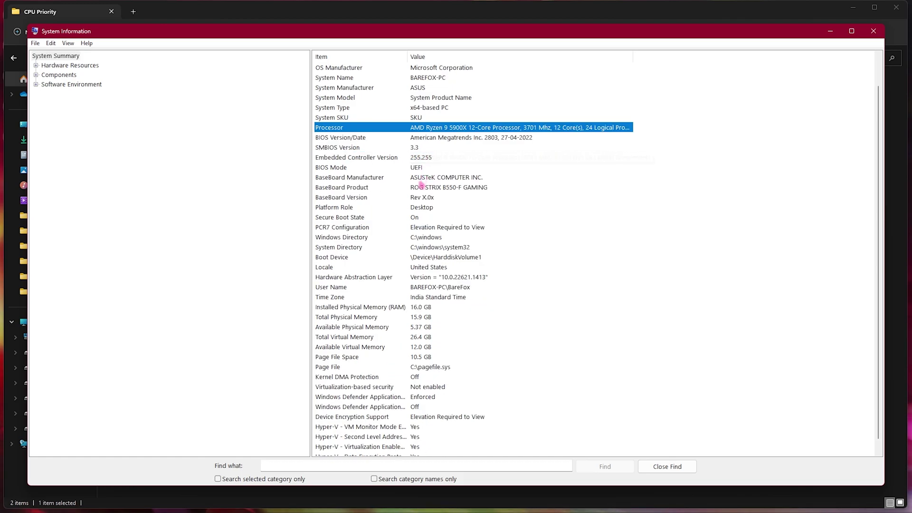
left_click(346, 300)
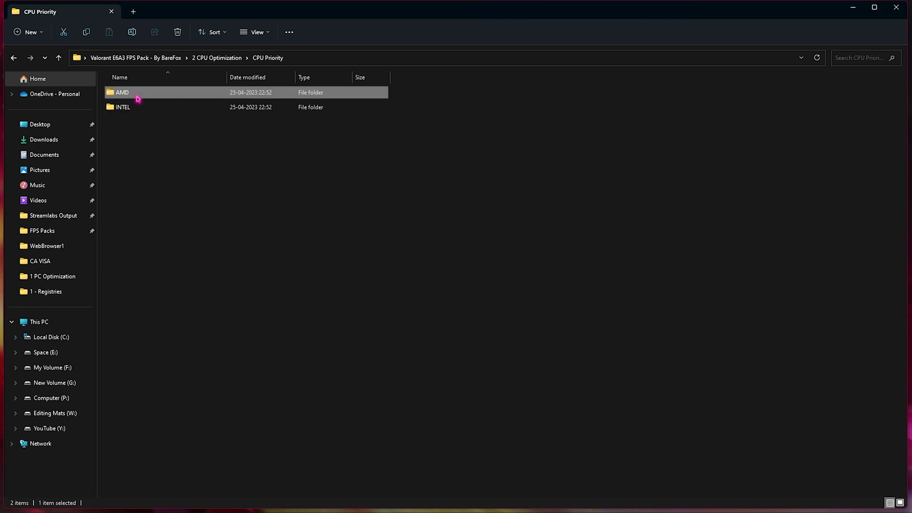
Inspect the AMD CPU Priority.reg file, open the INTEL folder, then return to the pack's main folder.
double_click(136, 93)
left_click(124, 96)
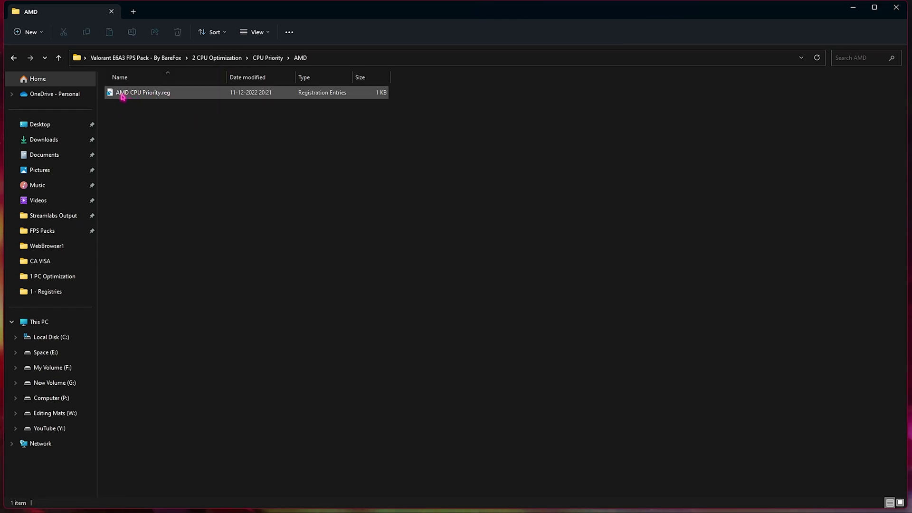
left_click(266, 58)
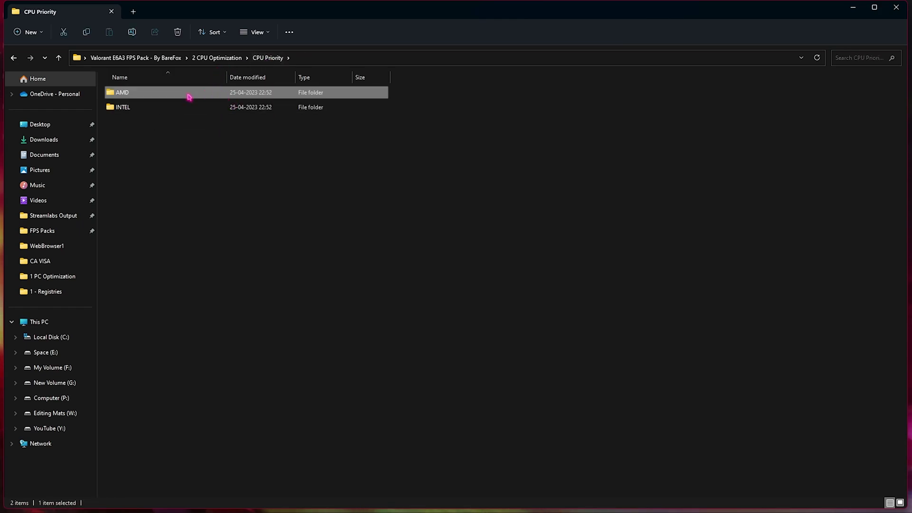
left_click(180, 107)
double_click(181, 107)
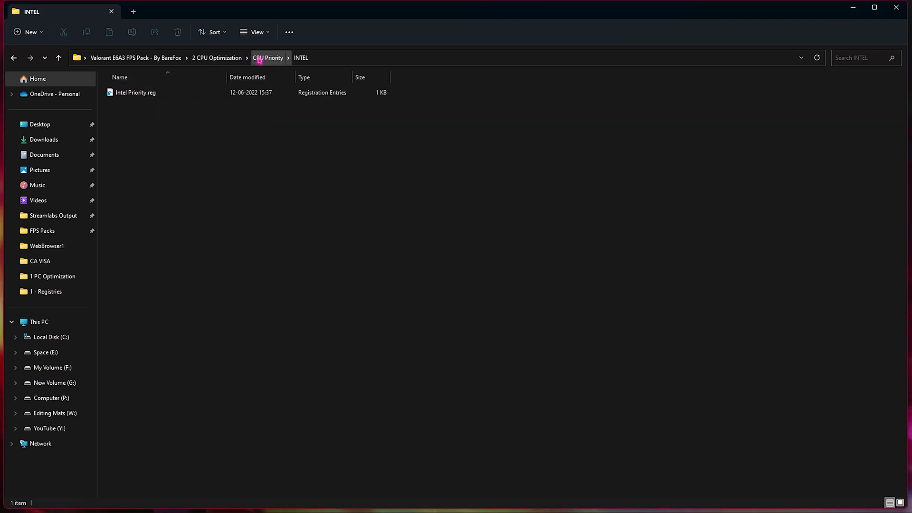
left_click(143, 58)
Check 16GB Ram.reg and Reset to Default.reg in 3 Ram Optimization, then open 4 Valorant Priority.
double_click(136, 122)
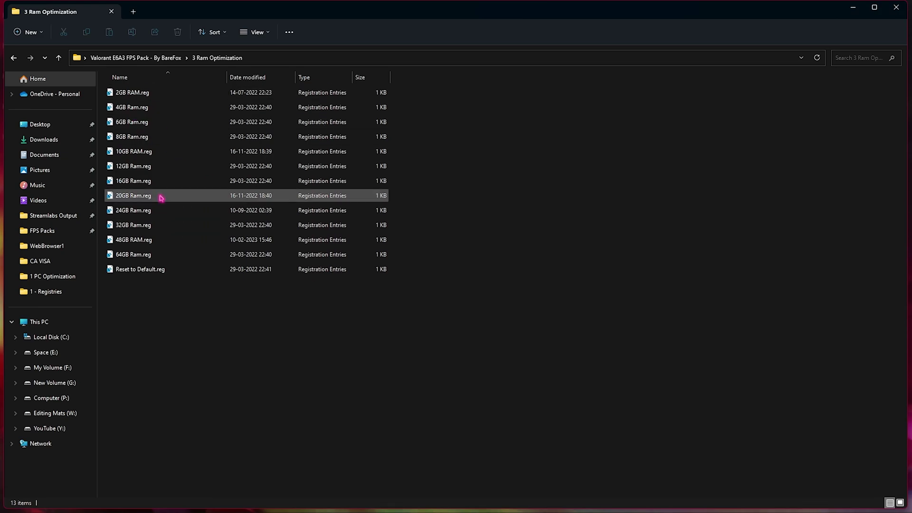
left_click(143, 183)
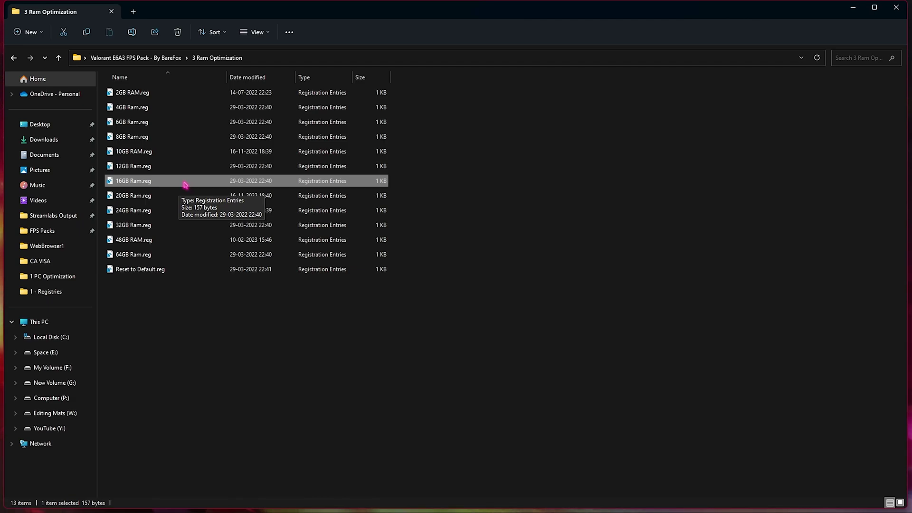
left_click(140, 269)
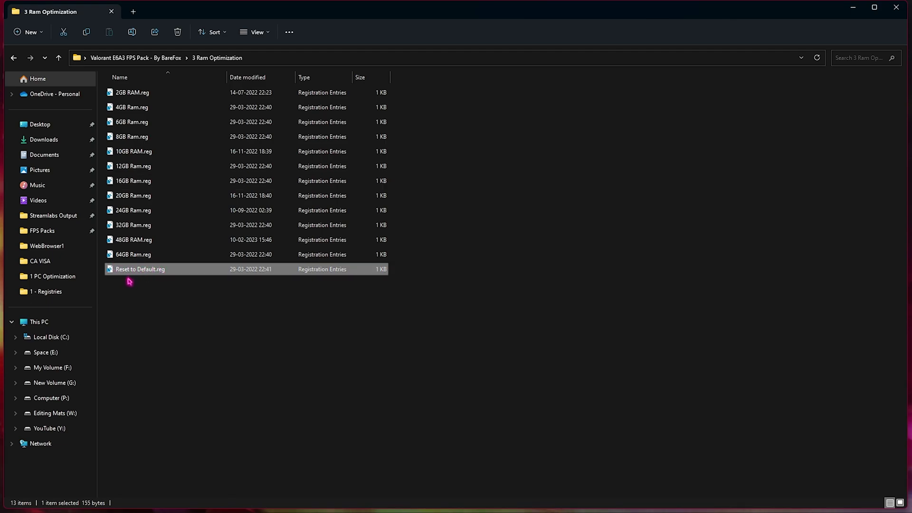
key("alt+Left")
double_click(137, 136)
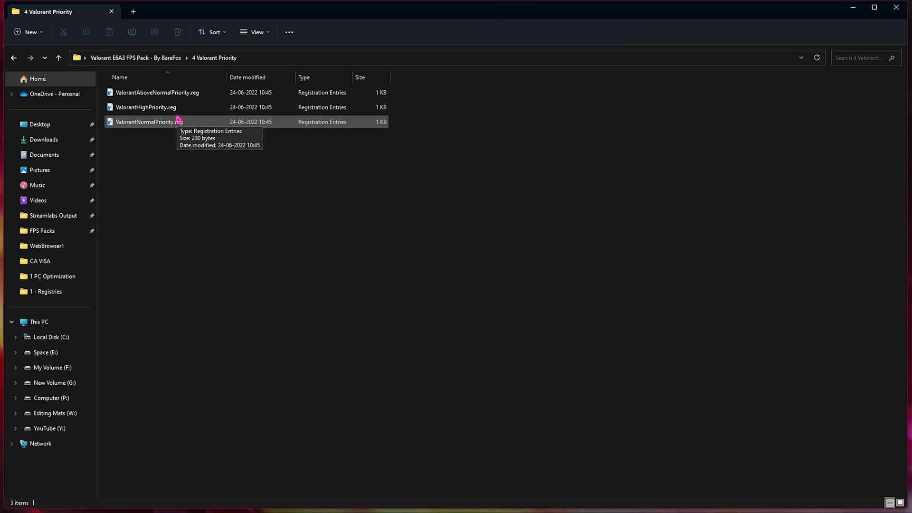
Inspect the ValorantNormalPriority, ValorantAboveNormalPriority and ValorantHighPriority .reg files.
left_click(141, 125)
left_click(161, 169)
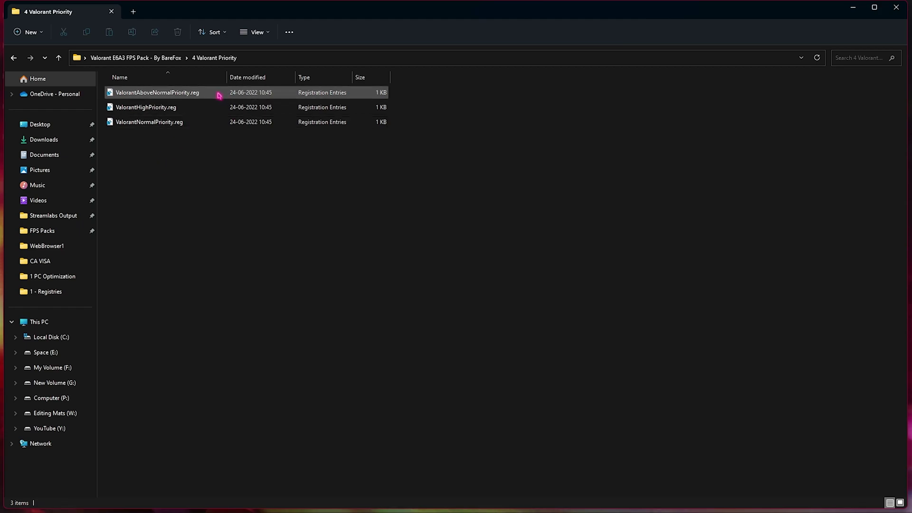
left_click(199, 94)
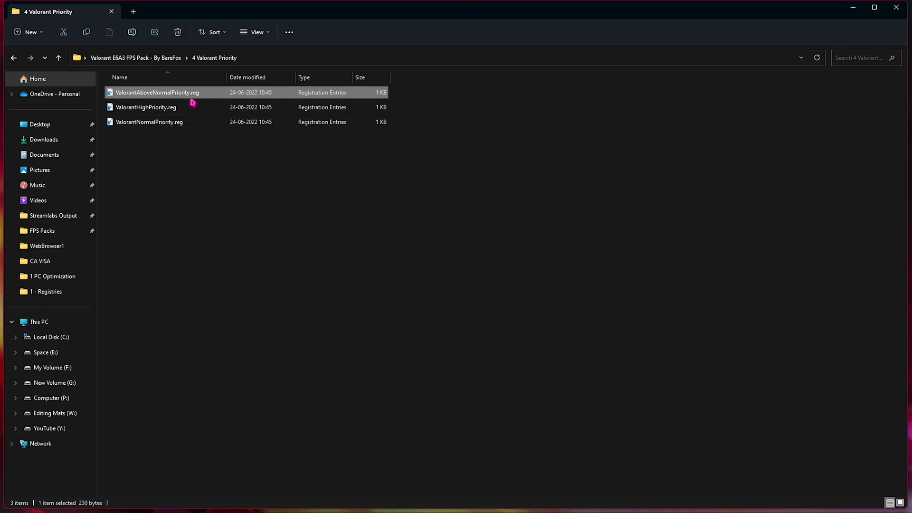
left_click(166, 109)
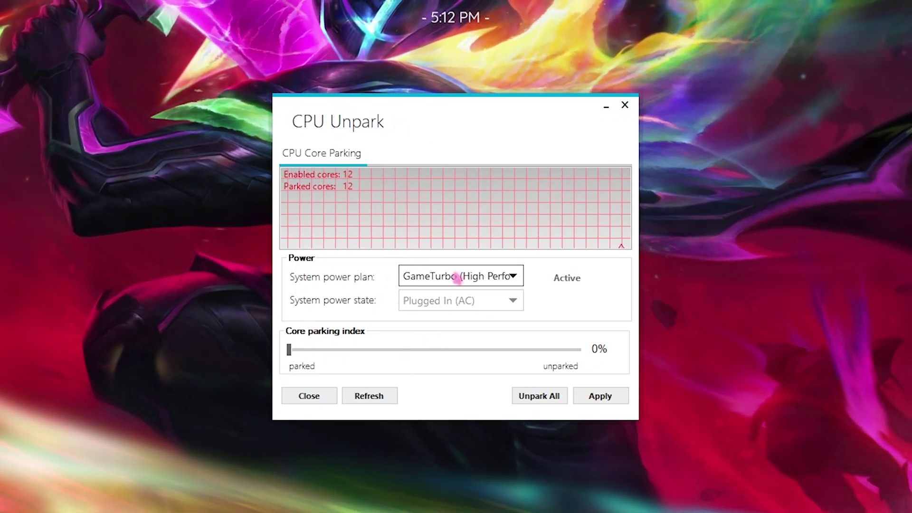
Try Ultimate Performance, then settle on High performance as CPU Unpark's system power plan.
left_click(457, 279)
left_click(447, 296)
left_click(458, 280)
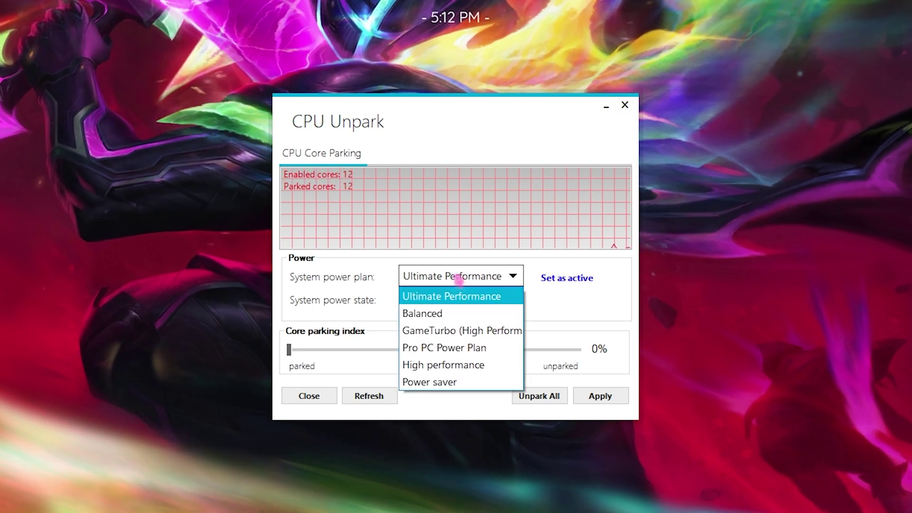
left_click(444, 366)
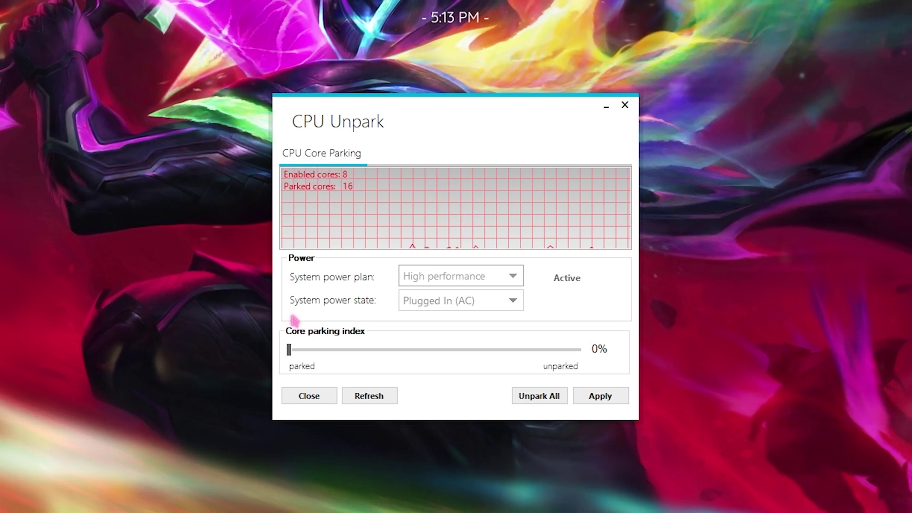
Apply a 100% core parking index to unpark all 24 cores, then minimize CPU Unpark.
left_click_drag(289, 350, 595, 359)
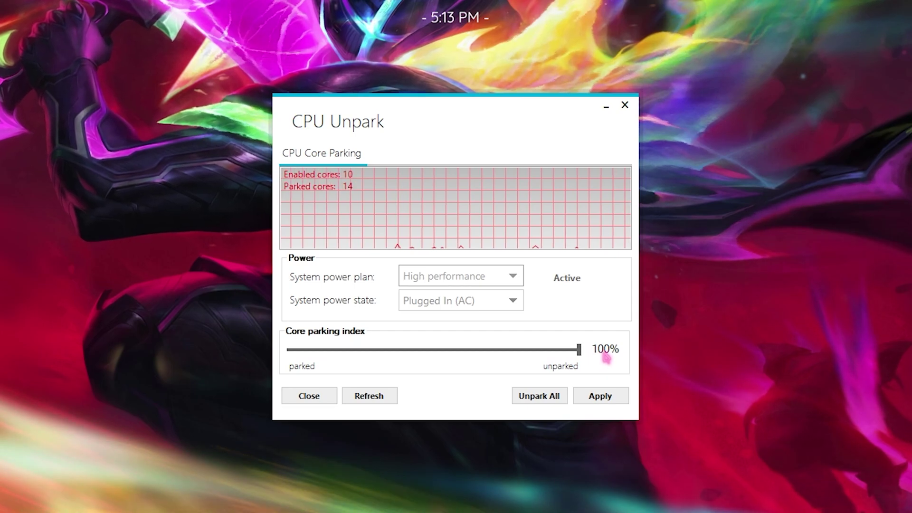
left_click(600, 397)
left_click(555, 299)
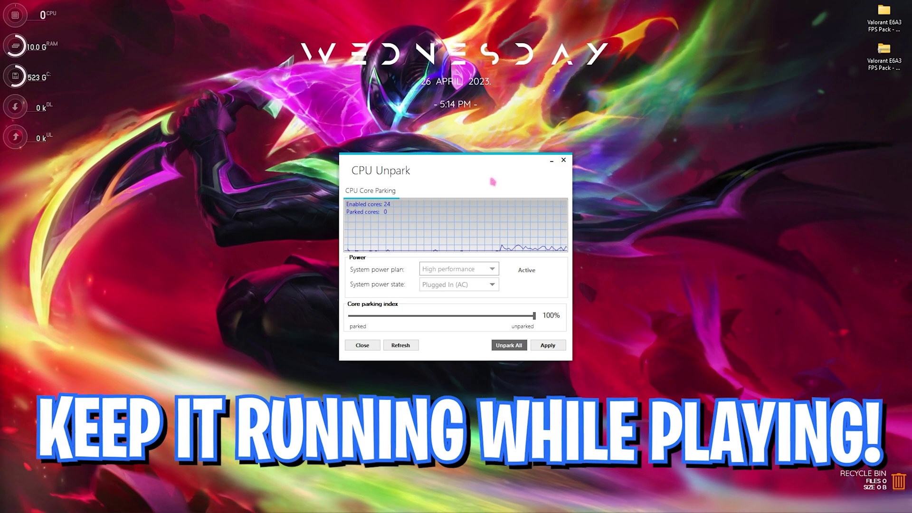
left_click(552, 162)
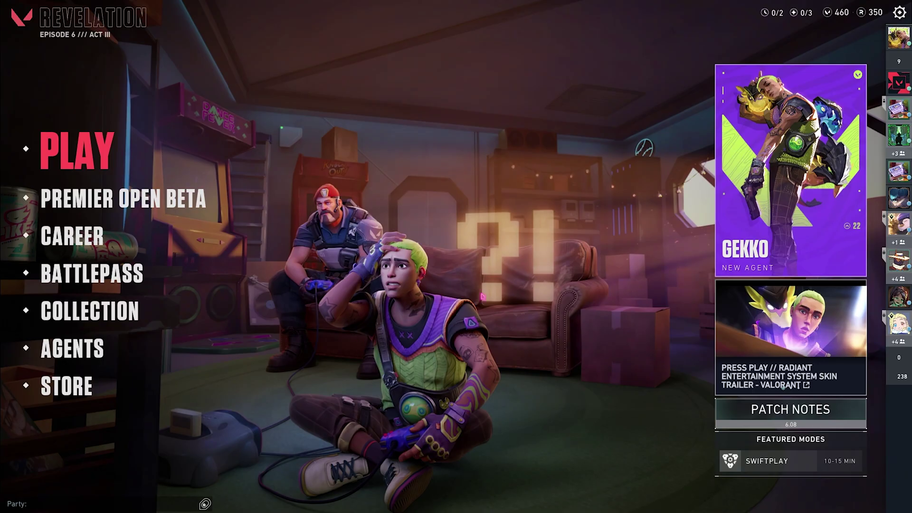
Open Valorant's settings from the Esc menu and scroll through the General options.
key("Escape")
left_click(438, 196)
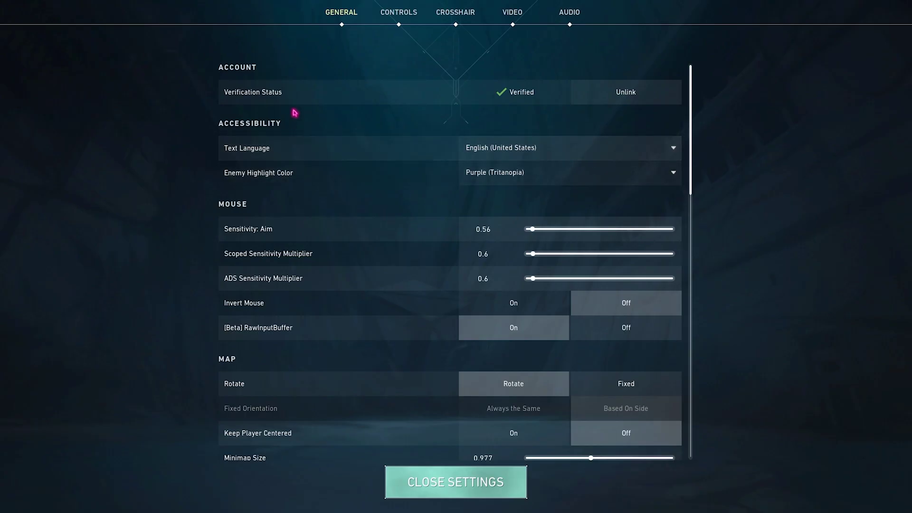
scroll(314, 276, "down", 1)
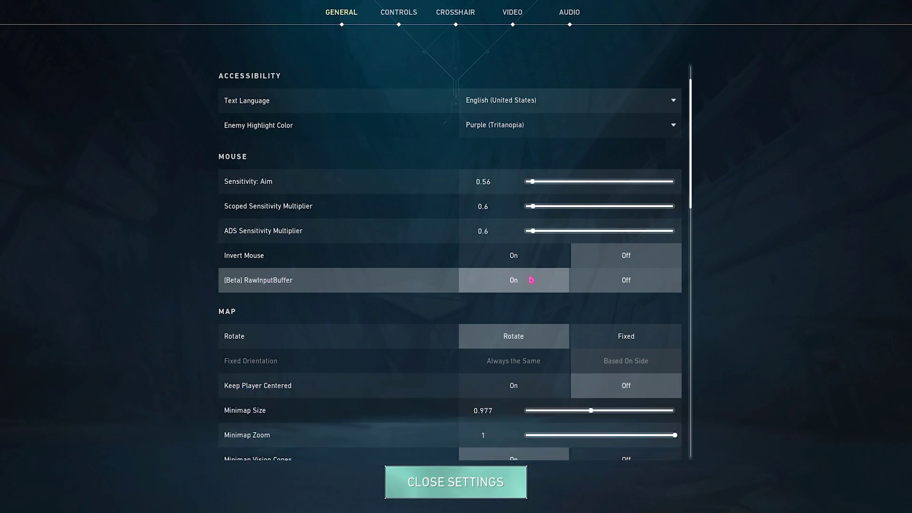
scroll(360, 271, "down", 1)
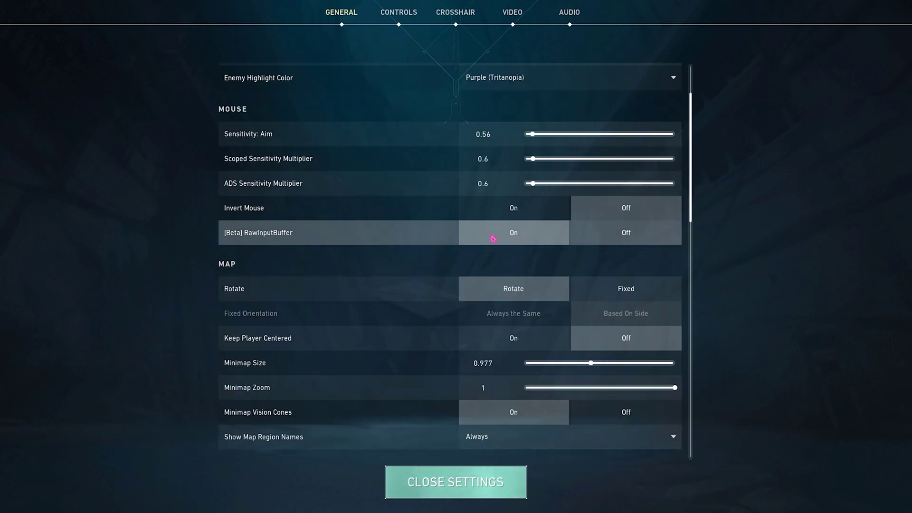
Confirm video settings stay at 1920 x 1080 and NVIDIA Reflex On + Boost, then view graphics quality.
left_click(510, 18)
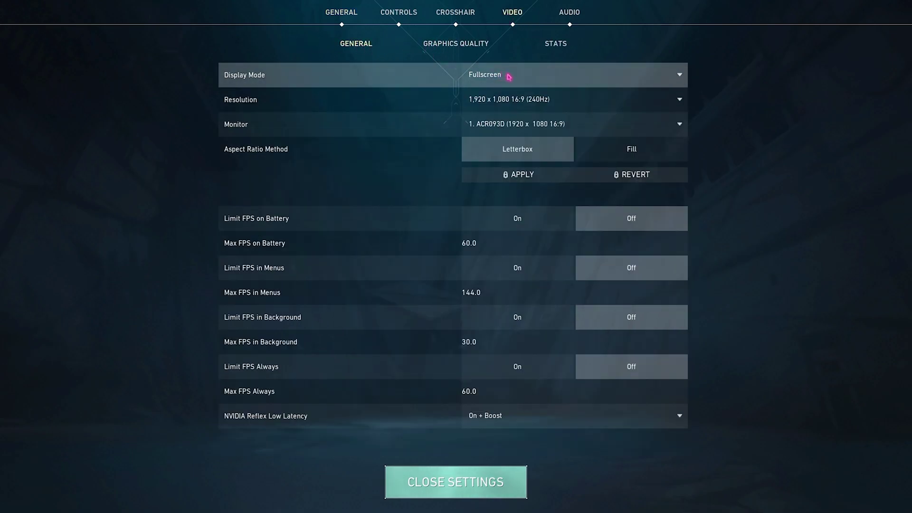
left_click(513, 98)
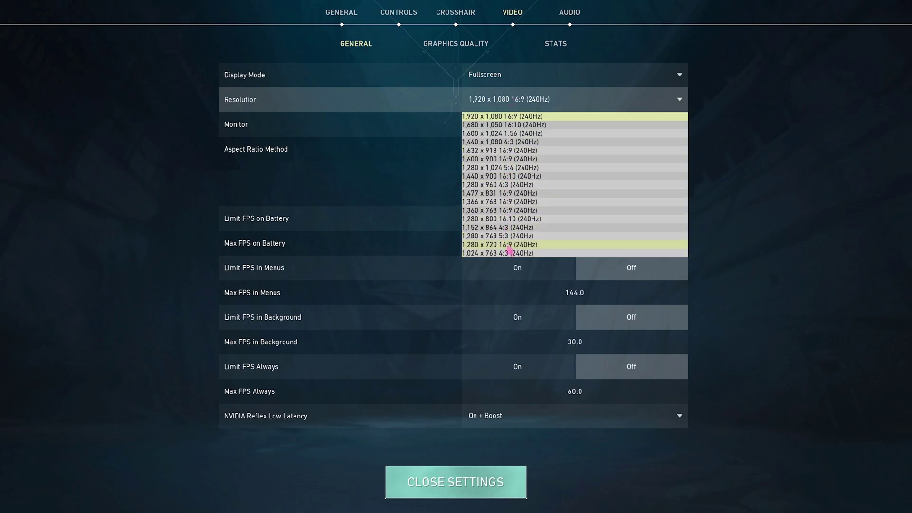
left_click(427, 102)
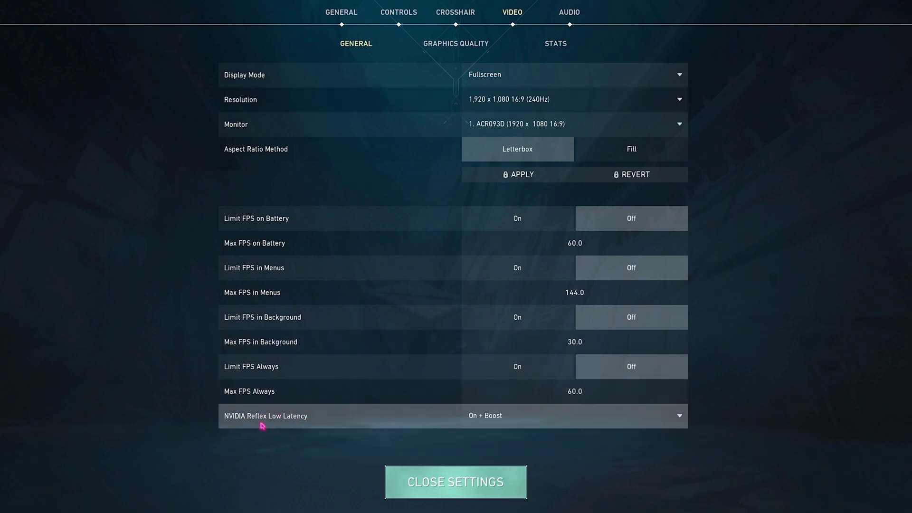
left_click(516, 418)
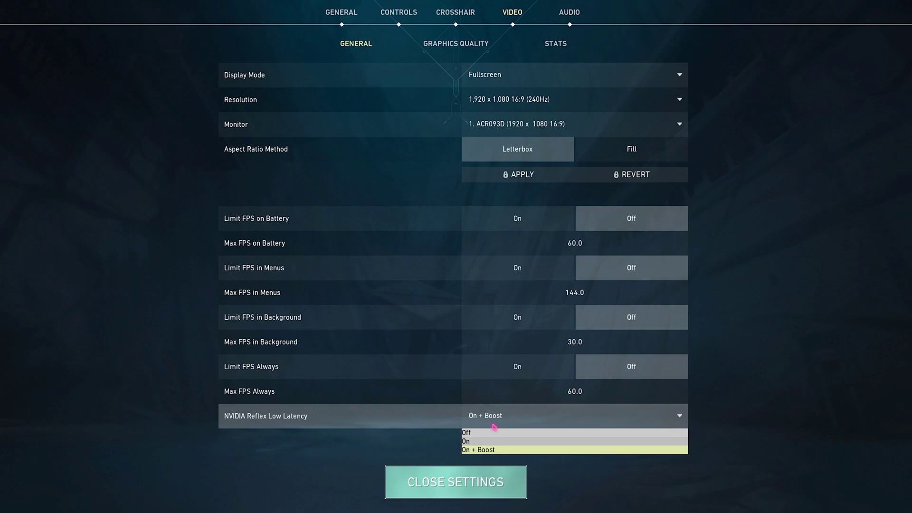
left_click(472, 449)
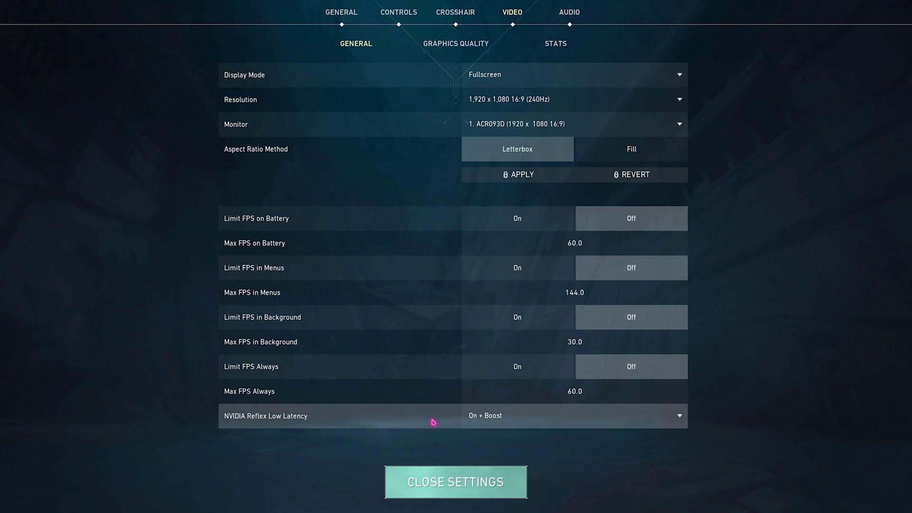
left_click(463, 45)
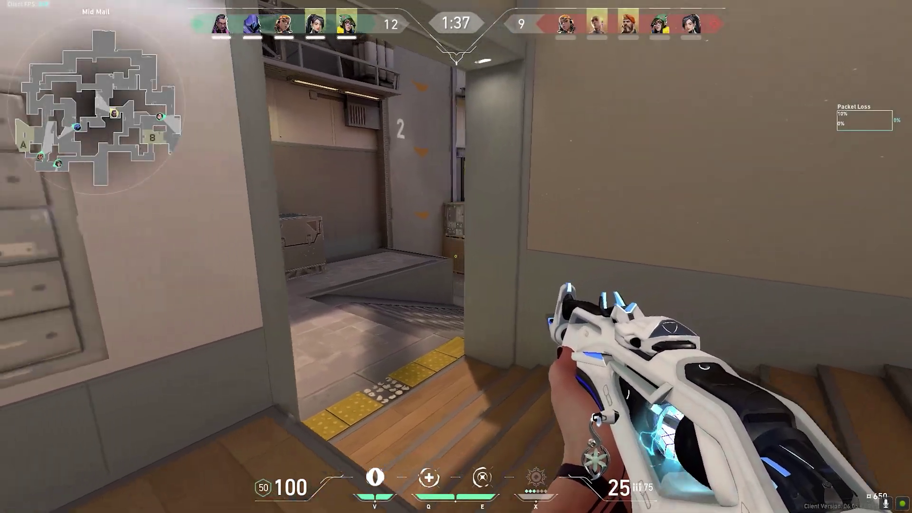
Move up to the doorway and throw the purple blinding orb through it.
key("s")
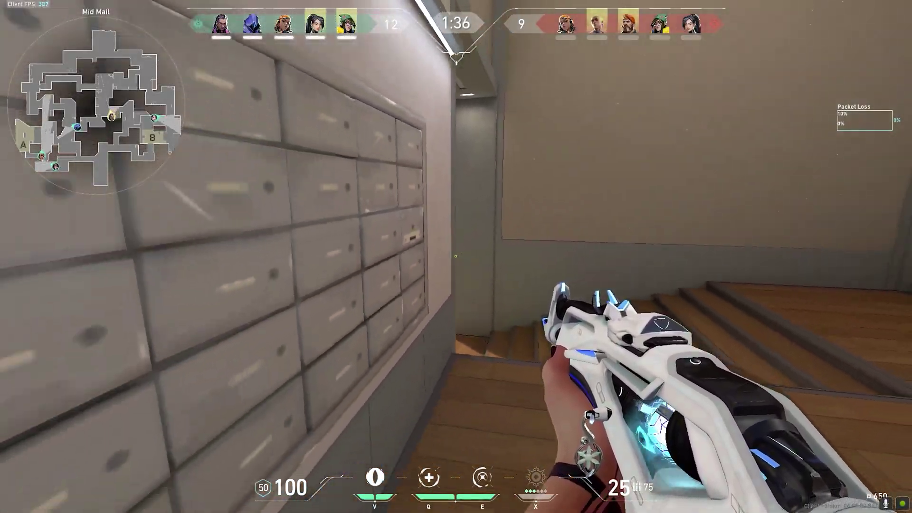
key("w")
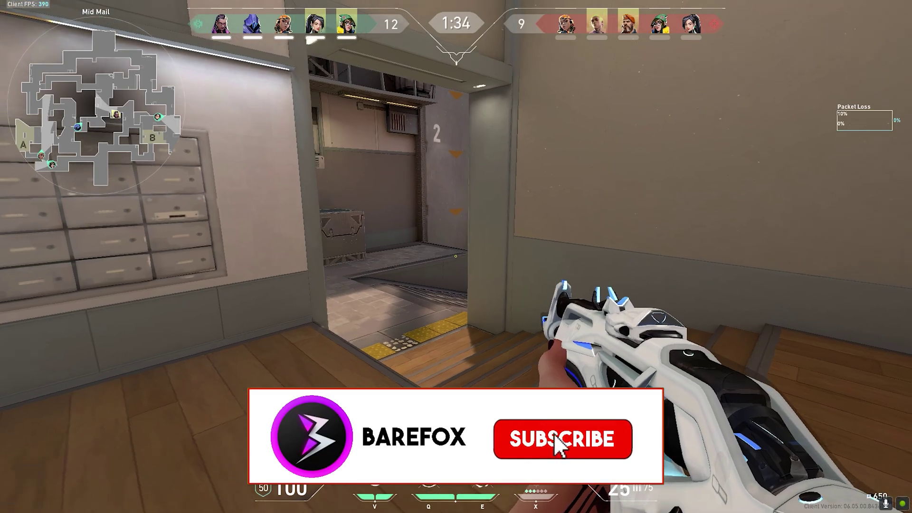
key("w")
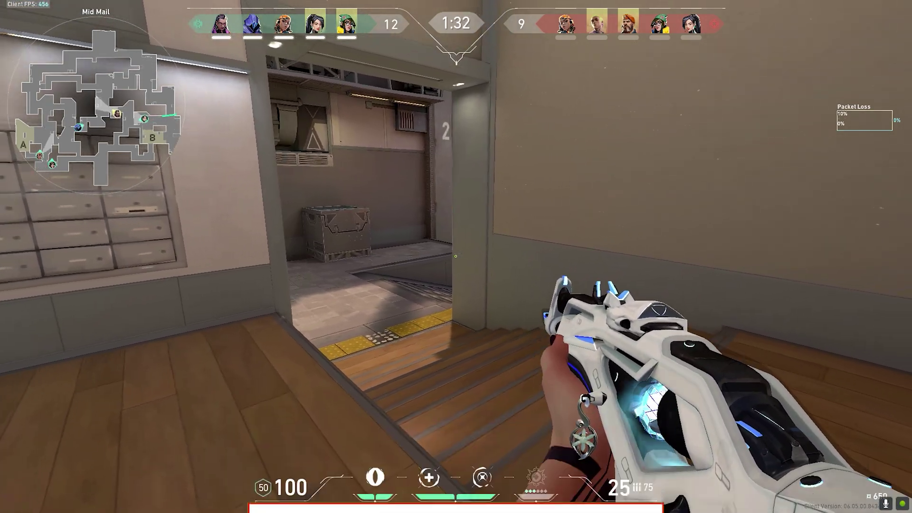
key("c")
left_click(456, 256)
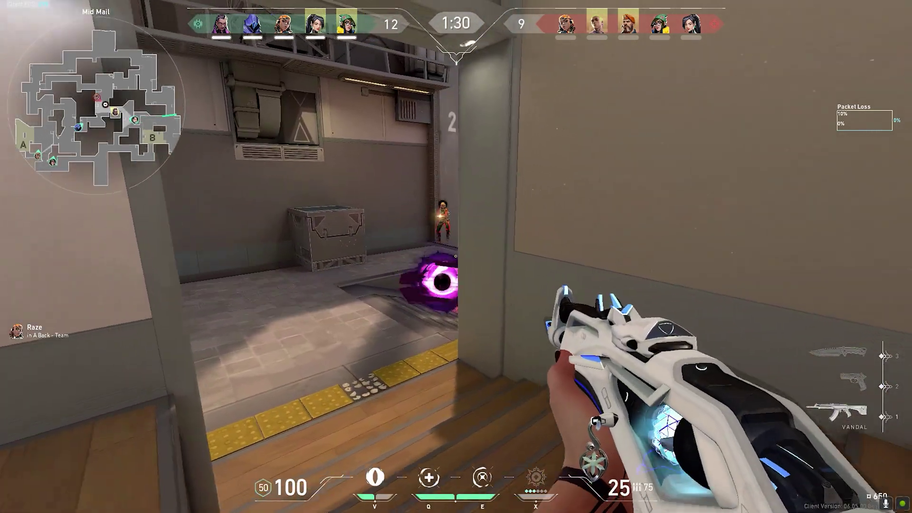
Fire the Vandal at the enemy, then retreat from the doorway toward the cabinet.
left_click(456, 257)
left_click(456, 256)
left_click(456, 256)
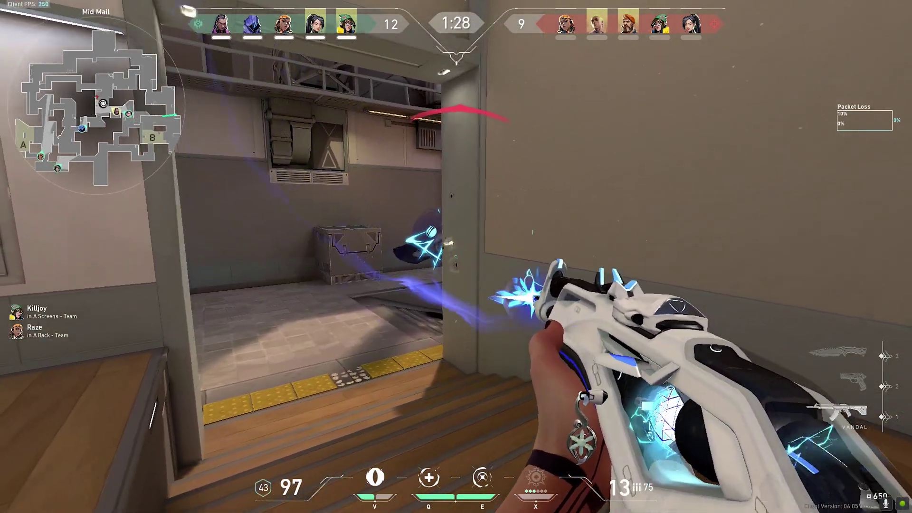
key("s")
key("a")
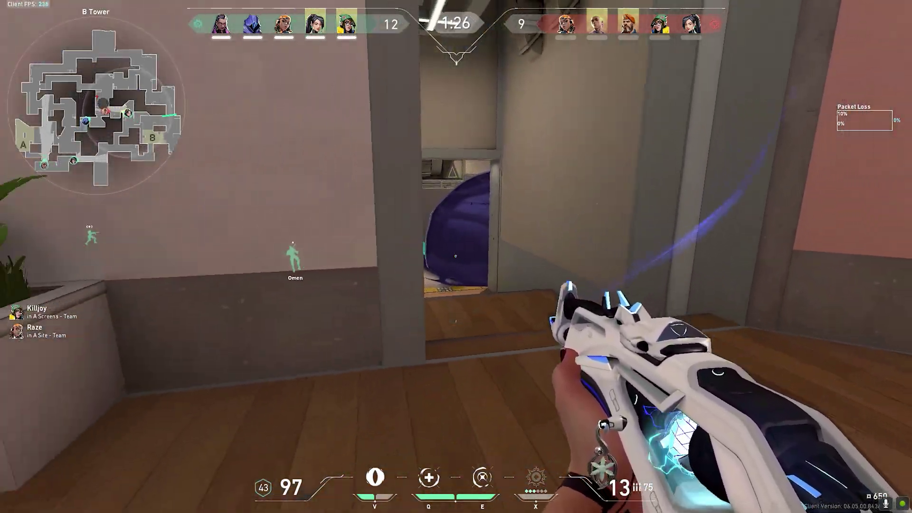